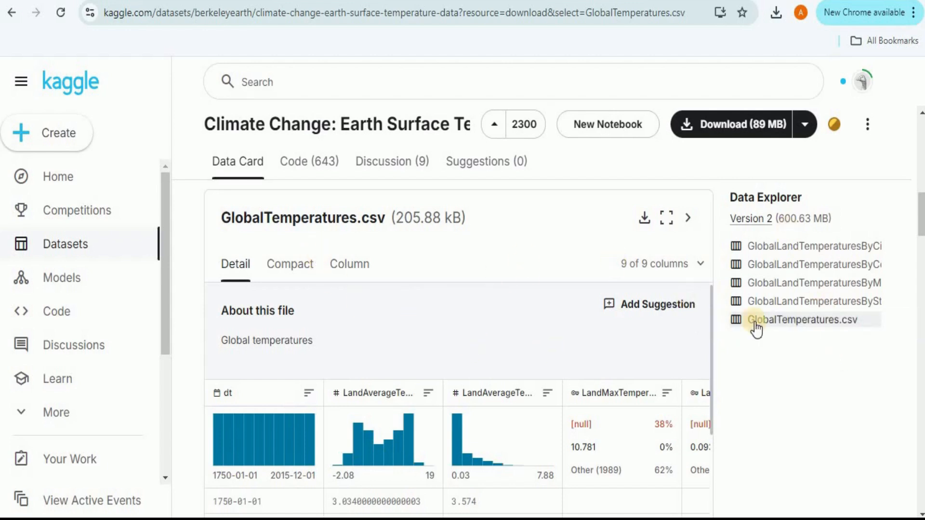
Switch from the Kaggle dataset page to the Google Colab notebook and add a new code cell.
{"action": "left_click_drag", "start_coordinate": [711, 311], "coordinate": [715, 289]}
{"action": "key", "text": "ctrl+Tab"}
{"action": "key", "text": "ctrl+Tab"}
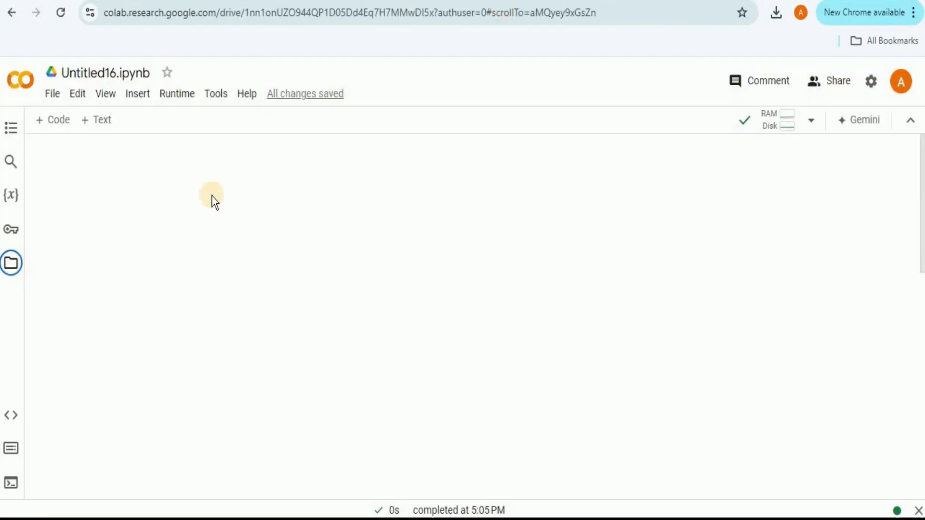
{"action": "left_click", "coordinate": [53, 126]}
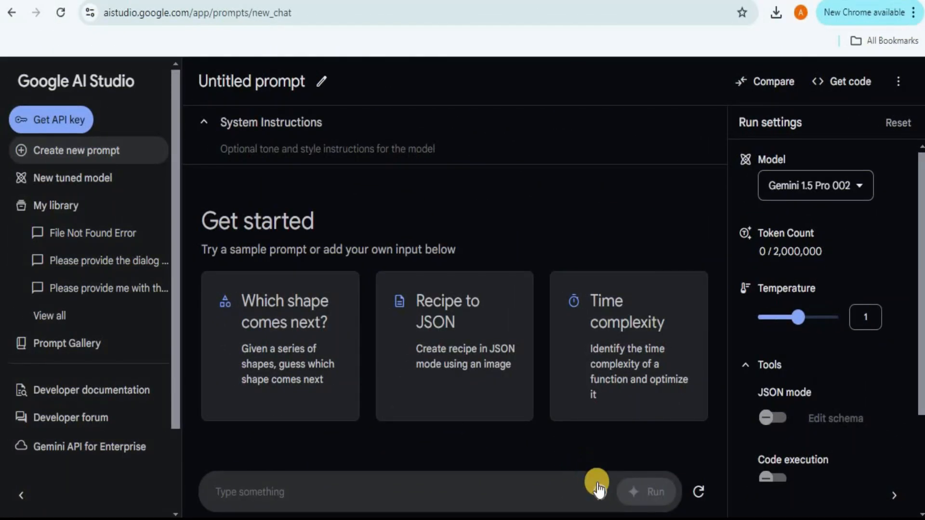
In Google AI Studio, upload GlobalTemperatures.csv to Drive as a prompt attachment and submit it with the text "Here's the dataset".
{"action": "left_click", "coordinate": [600, 491]}
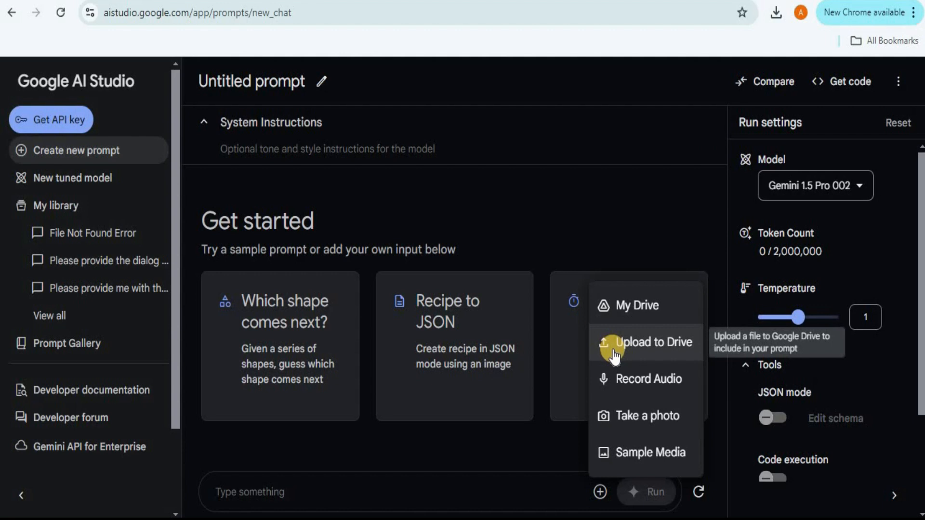
{"action": "left_click", "coordinate": [613, 352]}
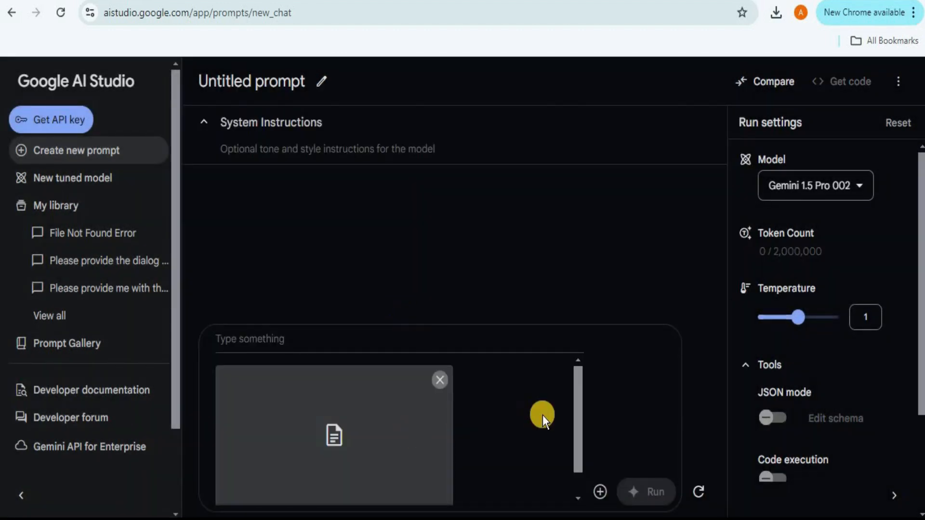
{"action": "mouse_move", "coordinate": [574, 418]}
{"action": "left_mouse_down"}
{"action": "mouse_move", "coordinate": [574, 458]}
{"action": "mouse_move", "coordinate": [580, 408]}
{"action": "left_mouse_up"}
{"action": "left_click", "coordinate": [261, 338]}
{"action": "type", "text": "Here's the dataset"}
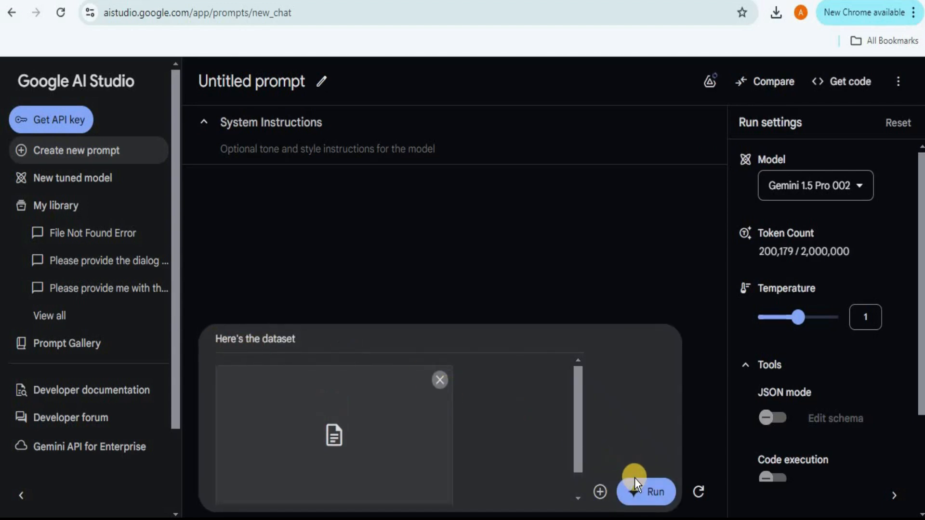
{"action": "left_click", "coordinate": [636, 492]}
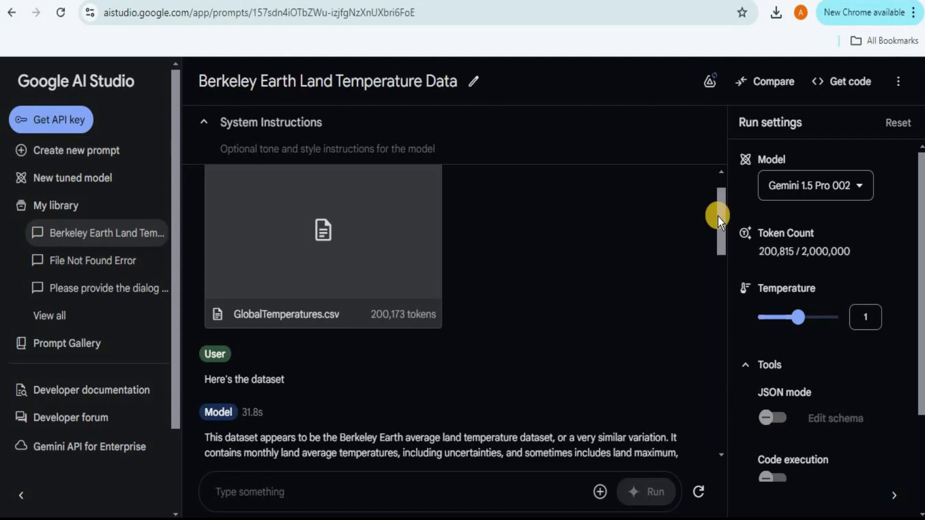
Review the dataset breakdown and submit the prompt "Based on the above dataset Plot the average temperature for each year in a line chart".
{"action": "left_click_drag", "start_coordinate": [718, 216], "coordinate": [725, 250]}
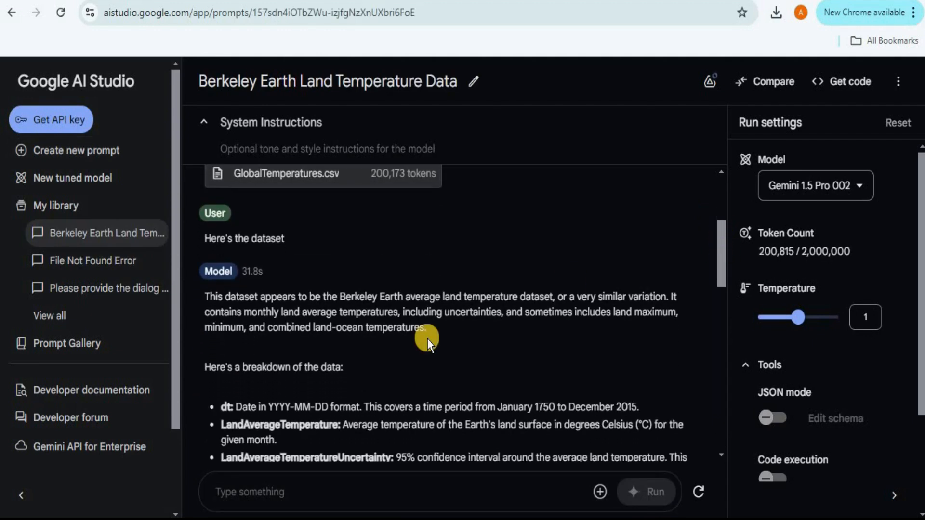
{"action": "left_click_drag", "start_coordinate": [266, 288], "coordinate": [458, 348]}
{"action": "left_click_drag", "start_coordinate": [722, 271], "coordinate": [724, 314]}
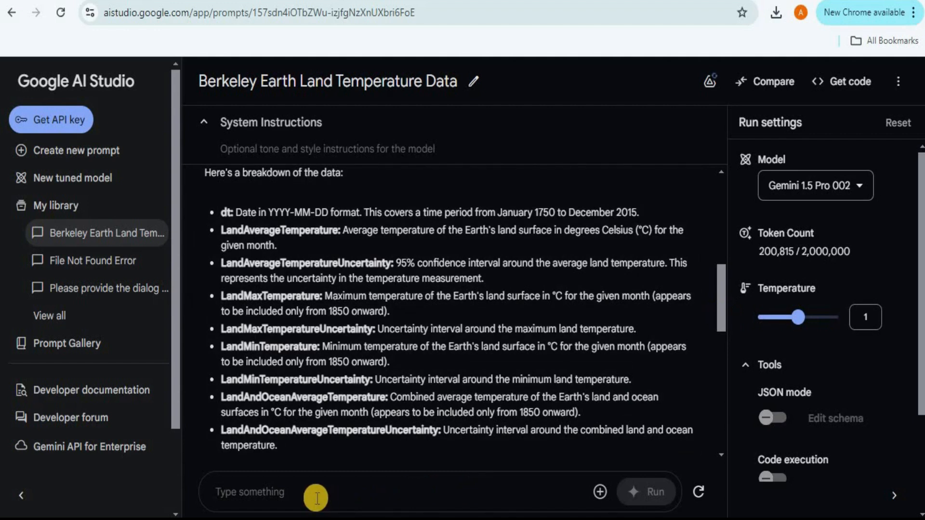
{"action": "left_click", "coordinate": [199, 484]}
{"action": "type", "text": "Based on the above dataset Plot the average temperature for each year in a line chart"}
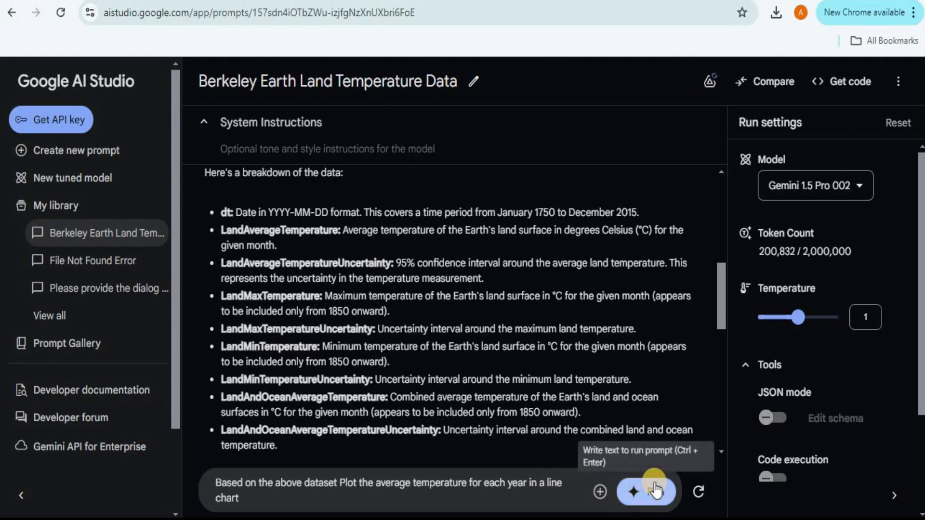
{"action": "left_click", "coordinate": [655, 484]}
Copy the generated Python line chart code and paste it into the empty code cell of the Colab notebook.
{"action": "left_click_drag", "start_coordinate": [720, 300], "coordinate": [725, 498]}
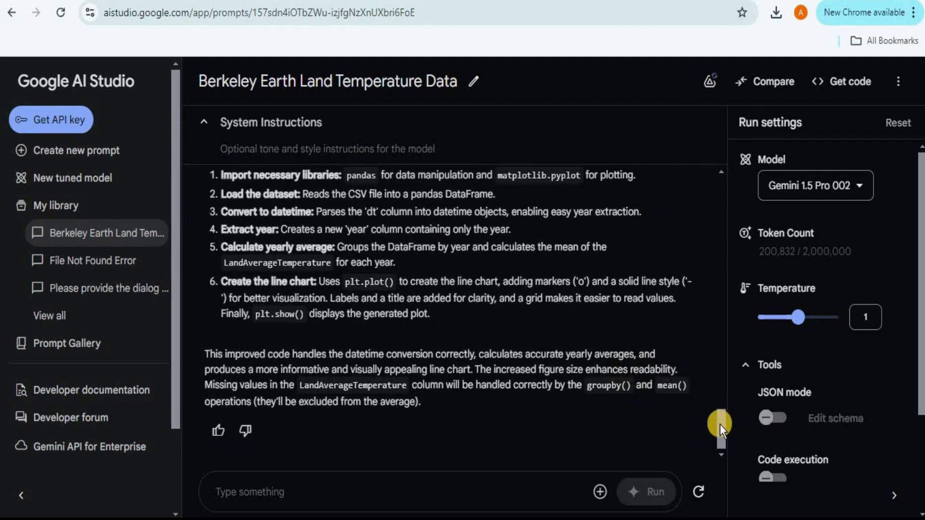
{"action": "left_click_drag", "start_coordinate": [720, 421], "coordinate": [734, 379]}
{"action": "left_click", "coordinate": [219, 374]}
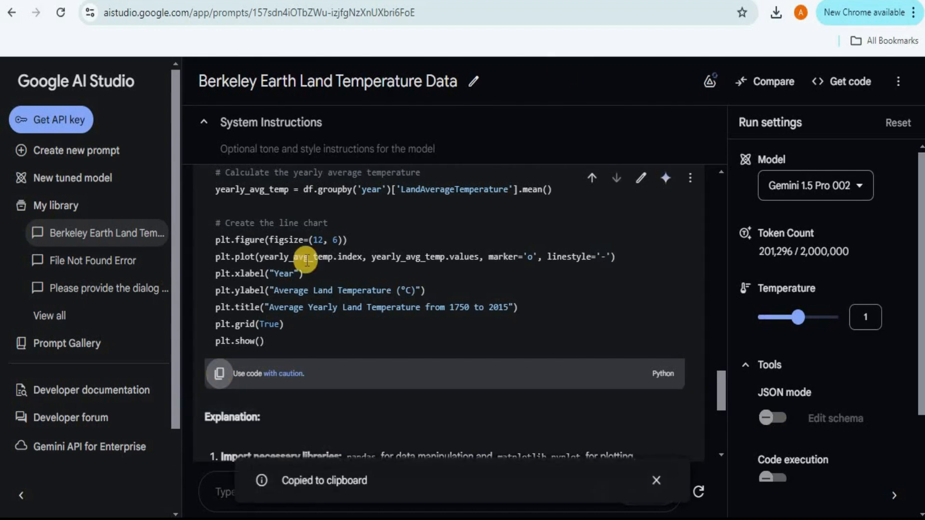
{"action": "left_click", "coordinate": [560, 1]}
{"action": "left_click", "coordinate": [94, 173]}
{"action": "key", "text": "ctrl+v"}
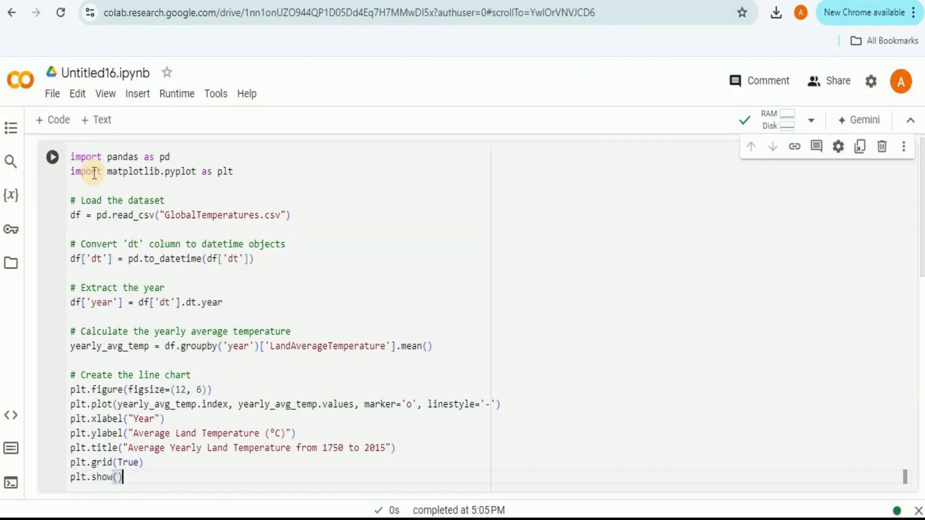
Upload GlobalTemperatures.csv to the Colab notebook's session files.
{"action": "left_click", "coordinate": [8, 266]}
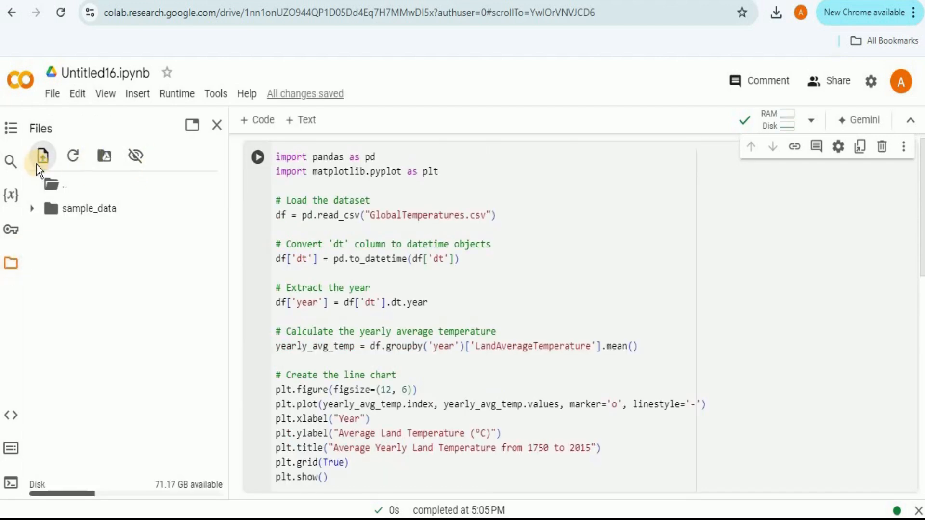
{"action": "left_click", "coordinate": [37, 165]}
{"action": "left_click", "coordinate": [371, 345]}
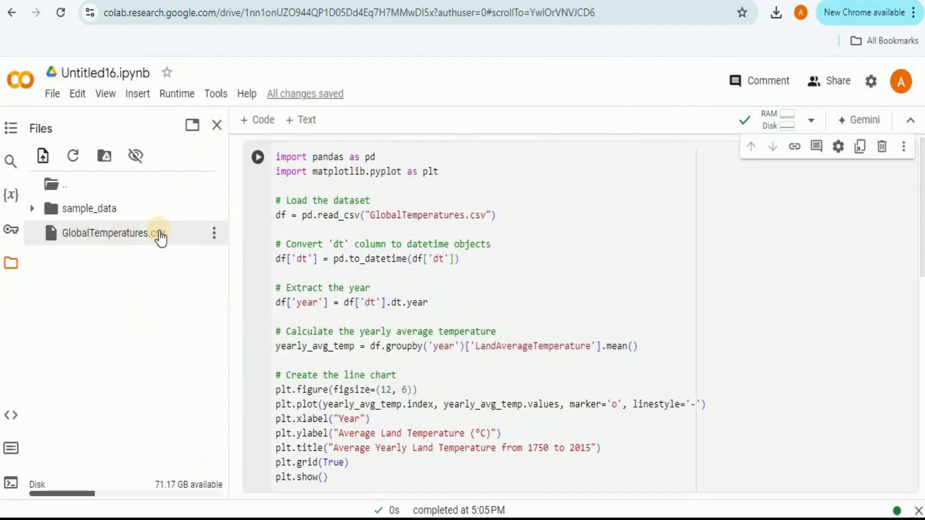
Copy the uploaded CSV's path and replace the file name in the line chart cell's read_csv call with "/content/GlobalTemperatures.csv".
{"action": "left_click", "coordinate": [219, 235]}
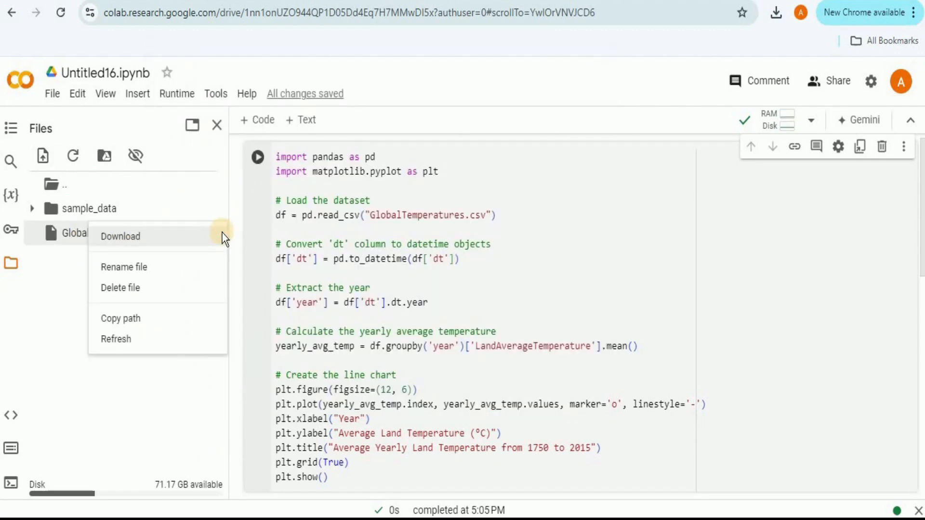
{"action": "left_click", "coordinate": [145, 326]}
{"action": "left_click", "coordinate": [217, 125]}
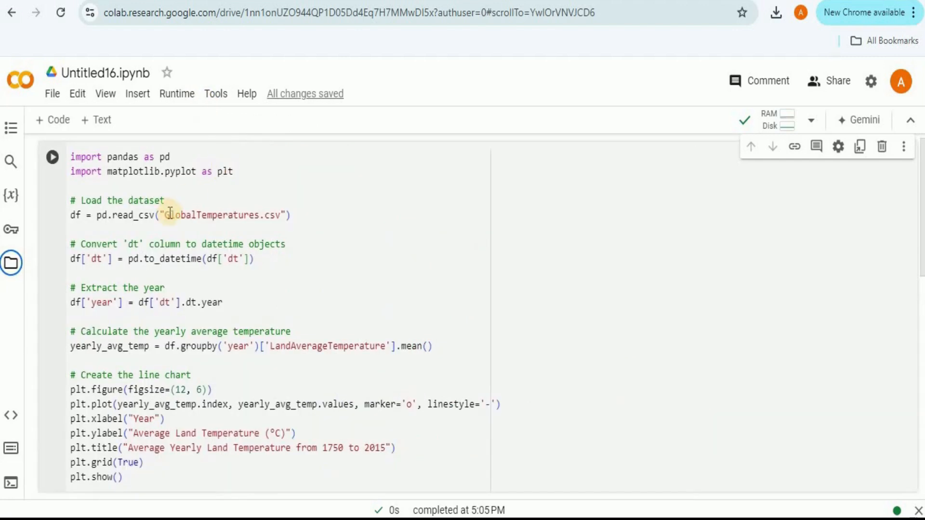
{"action": "left_click_drag", "start_coordinate": [166, 215], "coordinate": [281, 212]}
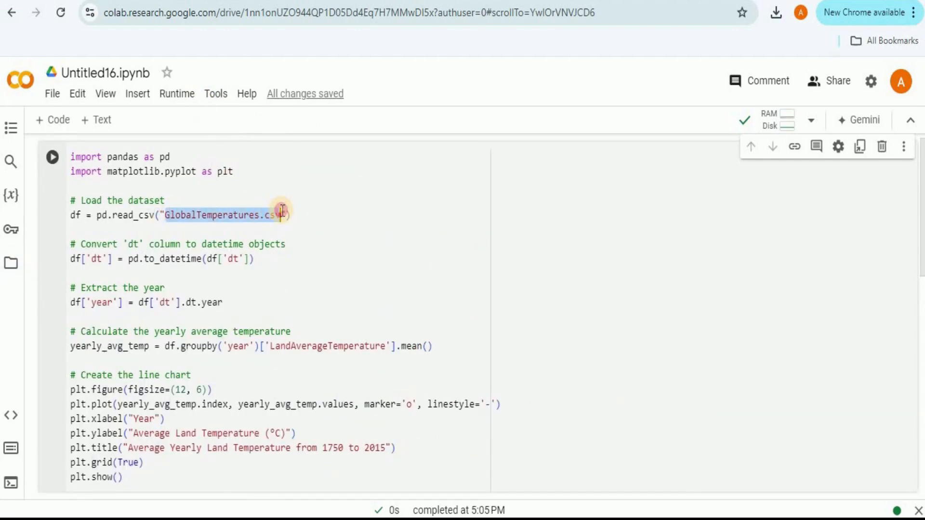
{"action": "key", "text": "ctrl+v"}
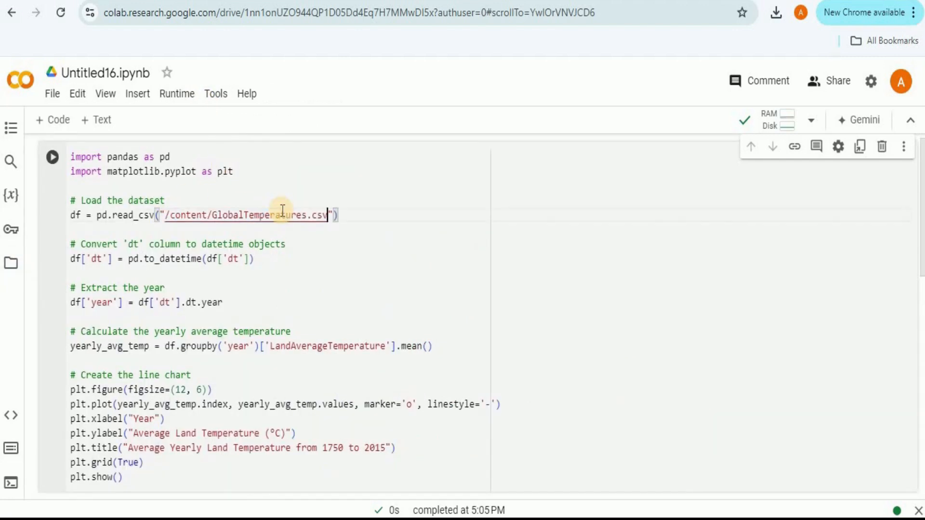
Run the line chart cell and view the plot of average yearly land temperature.
{"action": "left_click", "coordinate": [52, 159]}
{"action": "left_click_drag", "start_coordinate": [923, 251], "coordinate": [922, 330]}
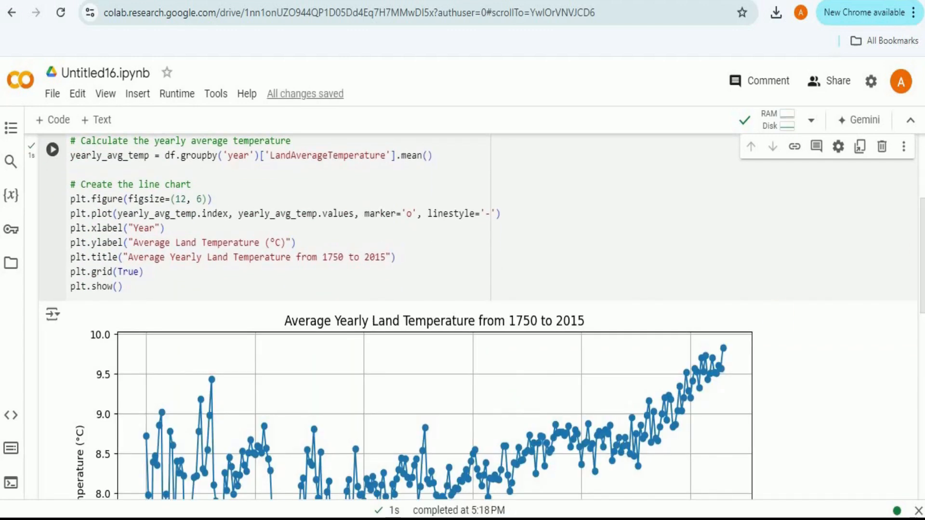
{"action": "left_click_drag", "start_coordinate": [923, 296], "coordinate": [923, 355]}
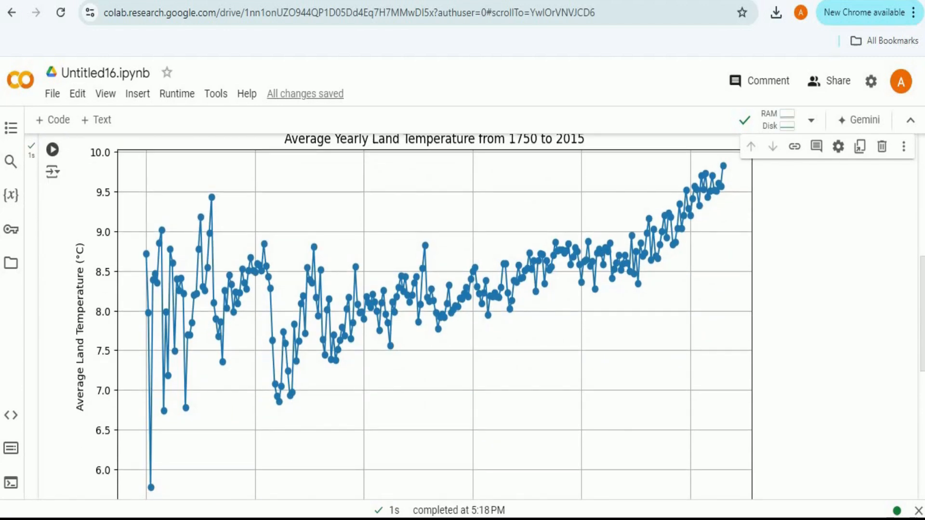
{"action": "left_click_drag", "start_coordinate": [921, 343], "coordinate": [922, 362]}
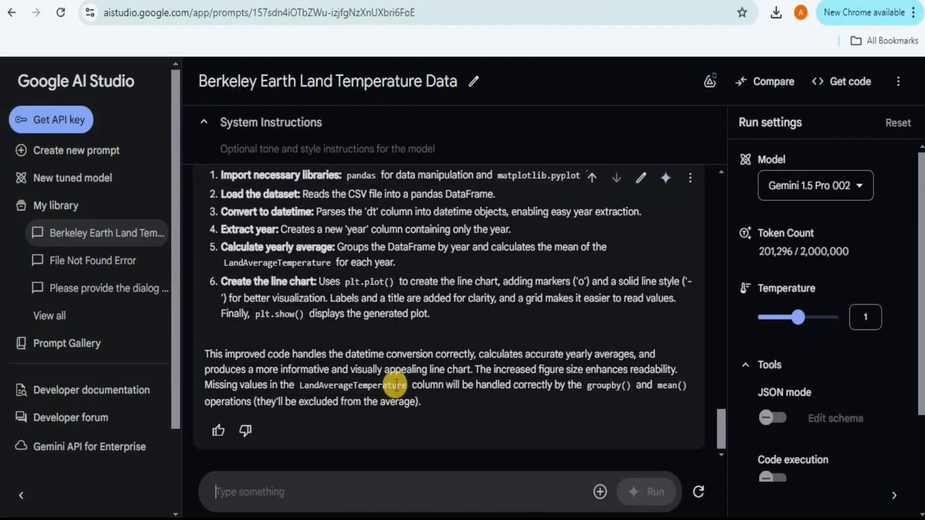
In Google AI Studio, submit the prompt "Based on the above dataset Show me a scatter plot of temperature over time.".
{"action": "left_click", "coordinate": [278, 487]}
{"action": "key", "text": "ctrl+v"}
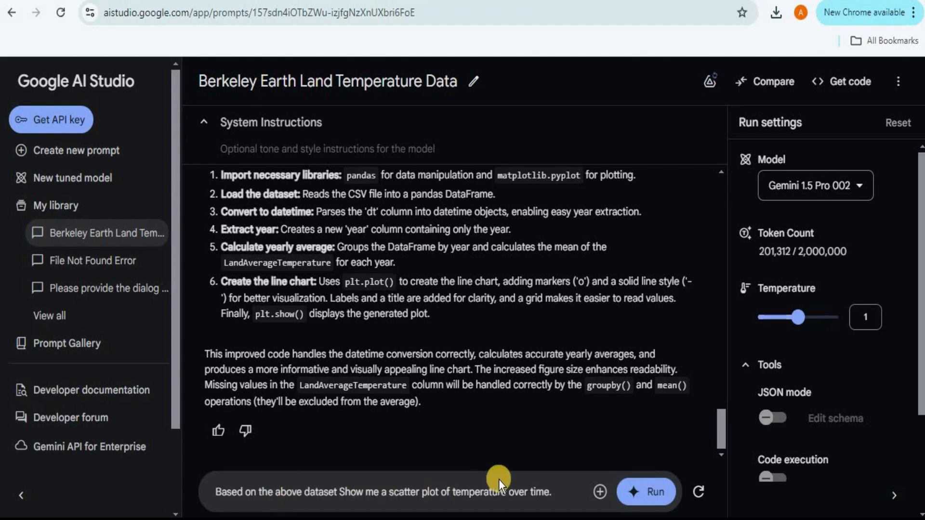
{"action": "left_click", "coordinate": [652, 488]}
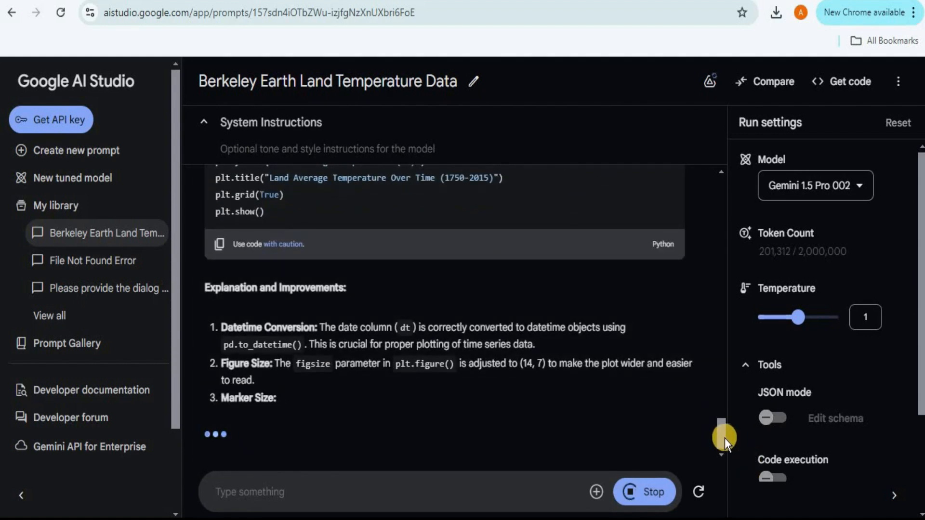
Copy the generated scatter plot code and paste it into a new Colab code cell below the line chart.
{"action": "left_click_drag", "start_coordinate": [721, 426], "coordinate": [169, 417]}
{"action": "left_click", "coordinate": [221, 379]}
{"action": "left_click", "coordinate": [366, 1]}
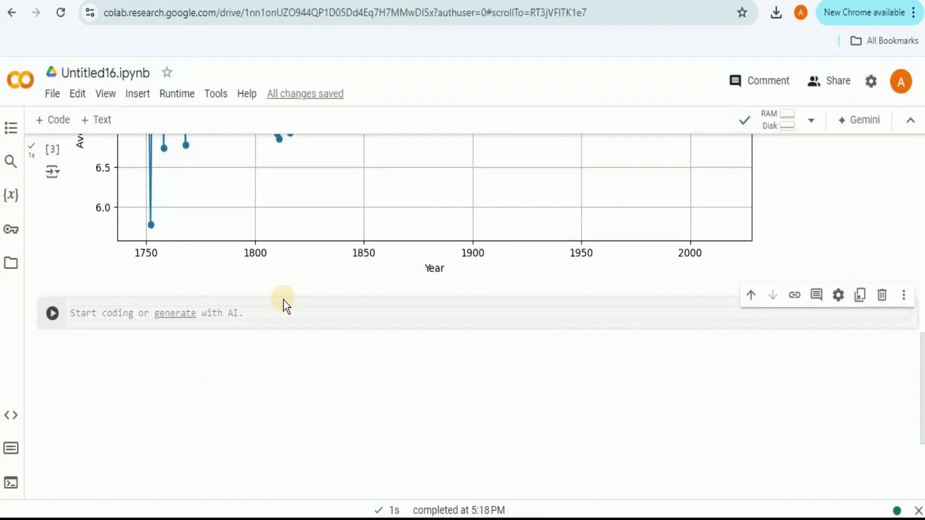
{"action": "key", "text": "ctrl+v"}
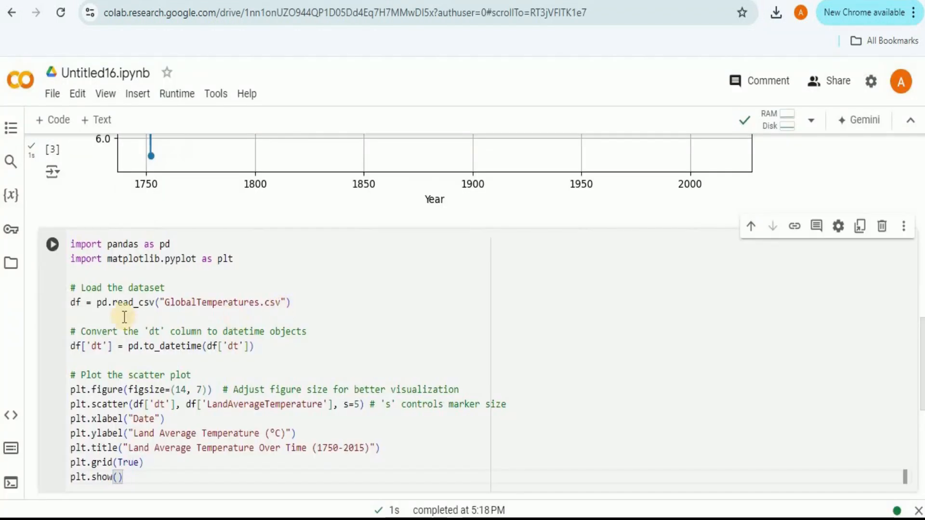
Replace the file name in the scatter plot cell's read_csv call with the copied path of GlobalTemperatures.csv from the session files.
{"action": "left_click", "coordinate": [10, 264]}
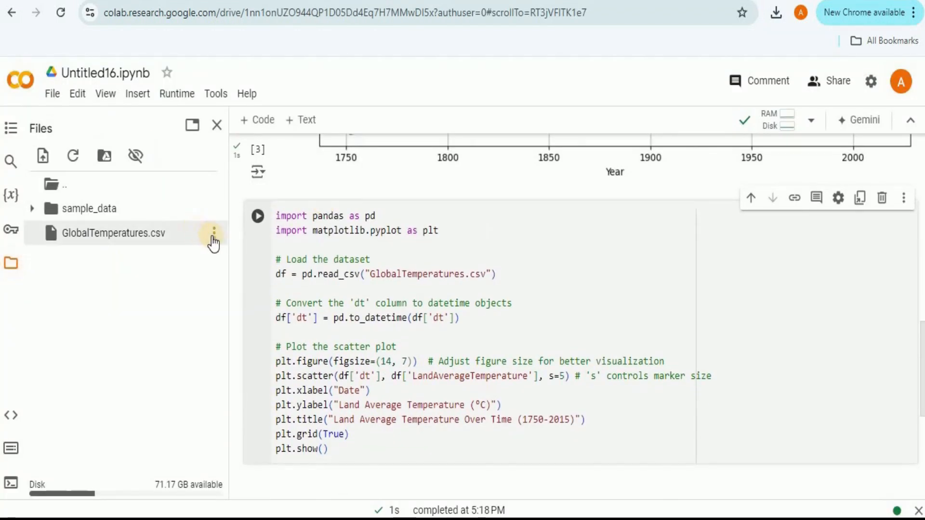
{"action": "left_click", "coordinate": [210, 234]}
{"action": "left_click", "coordinate": [158, 320]}
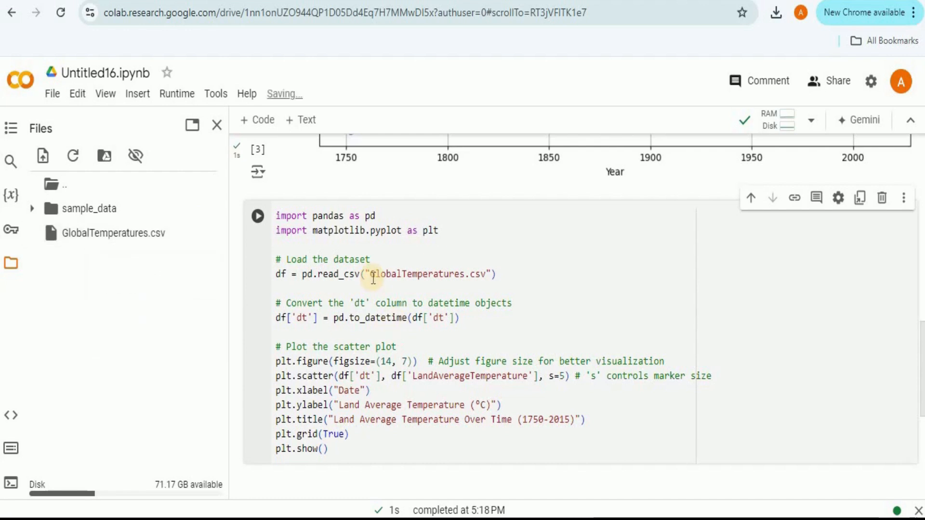
{"action": "left_click_drag", "start_coordinate": [372, 275], "coordinate": [487, 277]}
{"action": "key", "text": "ctrl+v"}
Run the scatter plot cell and look over the full plot of land average temperature over time.
{"action": "left_click", "coordinate": [53, 245]}
{"action": "scroll", "coordinate": [63, 260], "scroll_direction": "down", "scroll_amount": 7}
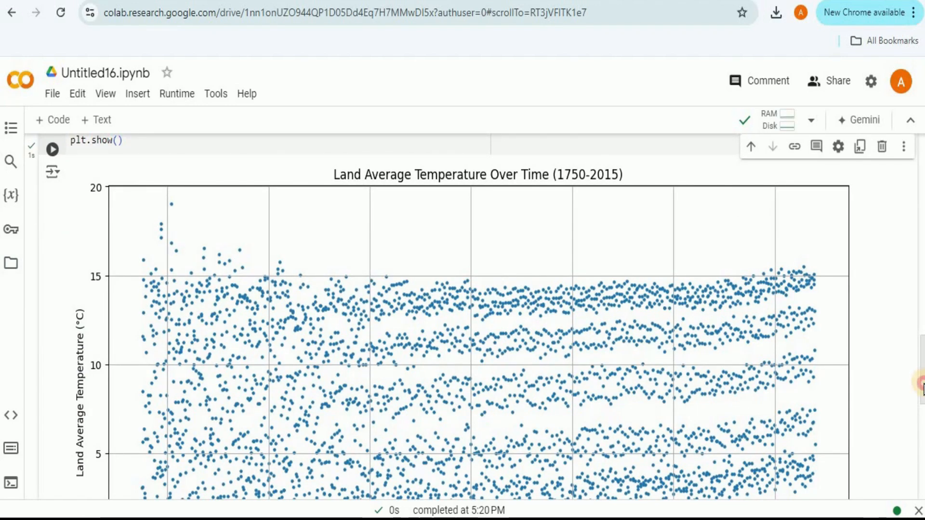
{"action": "scroll", "coordinate": [922, 384], "scroll_direction": "down", "scroll_amount": 1}
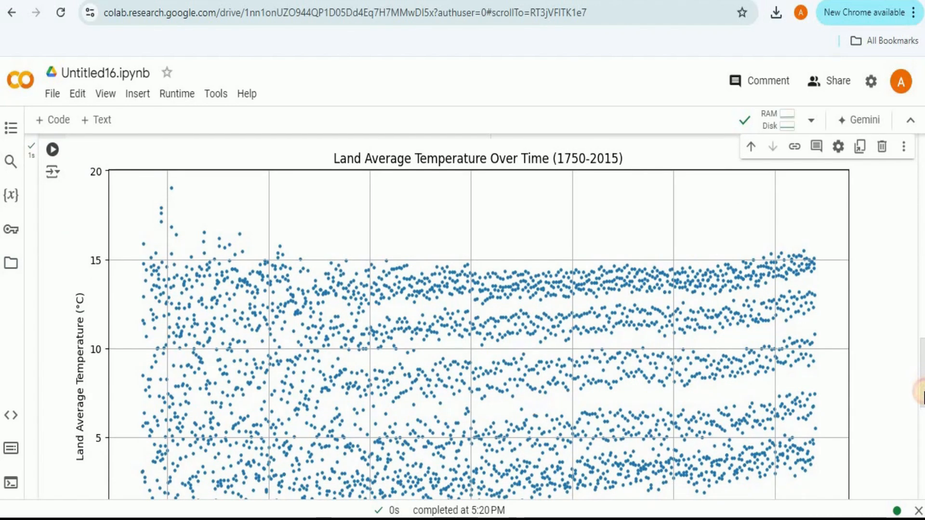
{"action": "scroll", "coordinate": [923, 395], "scroll_direction": "down", "scroll_amount": 3}
{"action": "scroll", "coordinate": [923, 395], "scroll_direction": "up", "scroll_amount": 2}
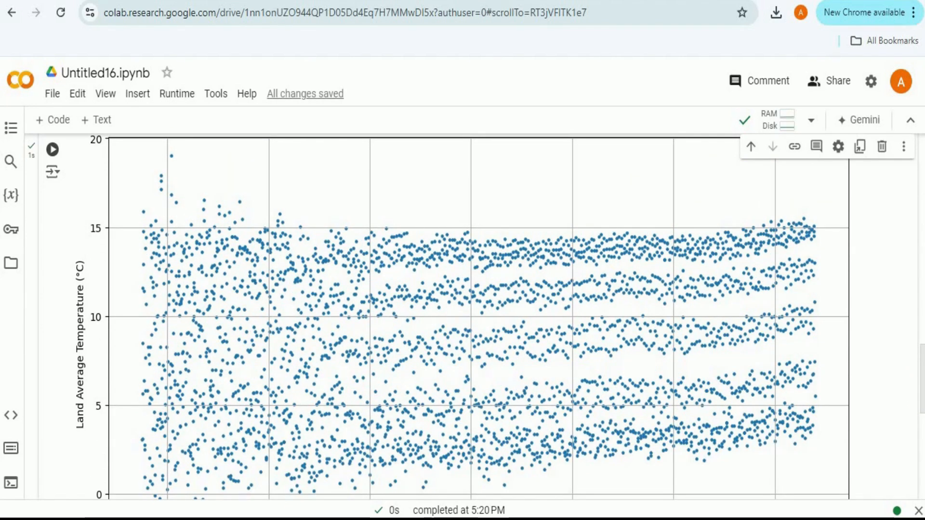
{"action": "scroll", "coordinate": [477, 318], "scroll_direction": "down", "scroll_amount": 5}
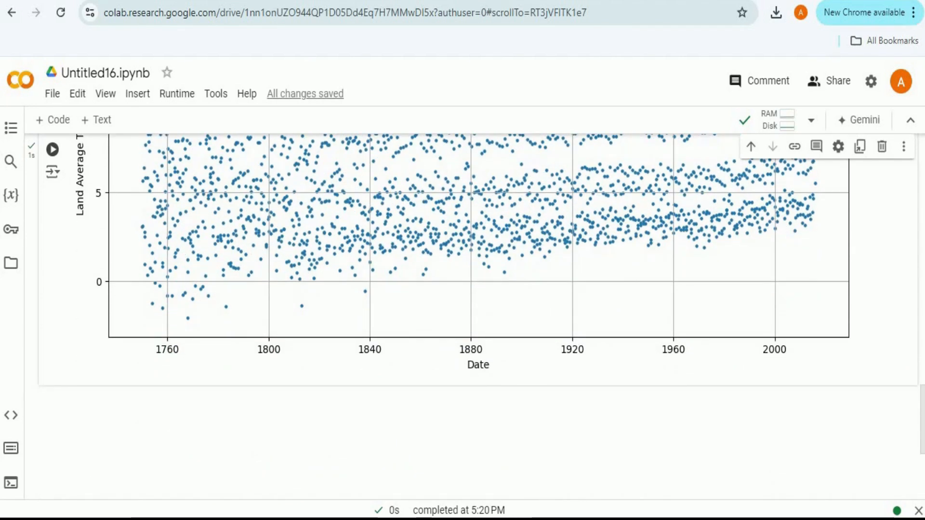
{"action": "left_click_drag", "start_coordinate": [923, 443], "coordinate": [919, 412]}
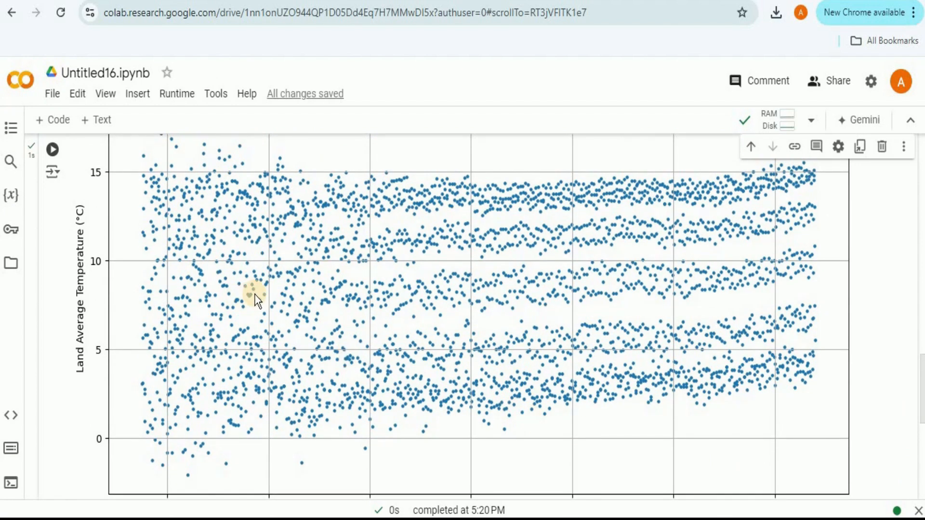
{"action": "right_click", "coordinate": [518, 212]}
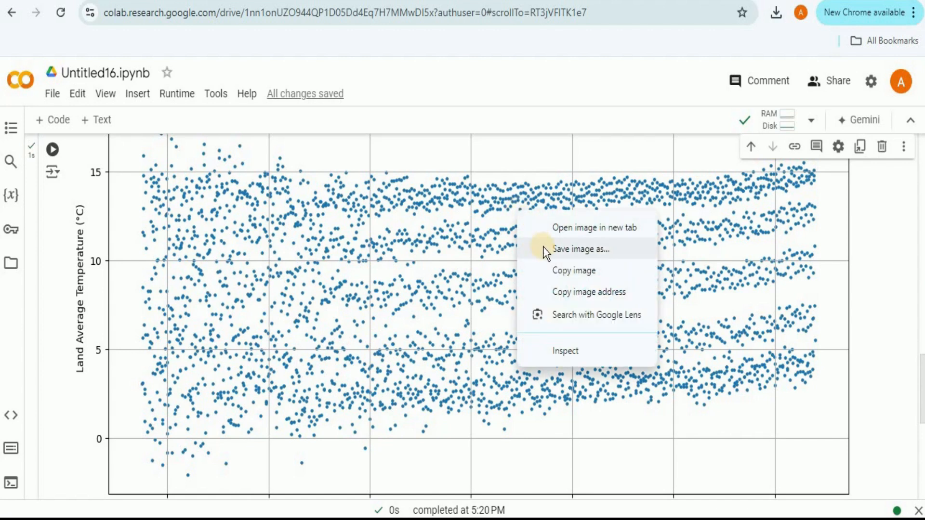
{"action": "left_click", "coordinate": [891, 339]}
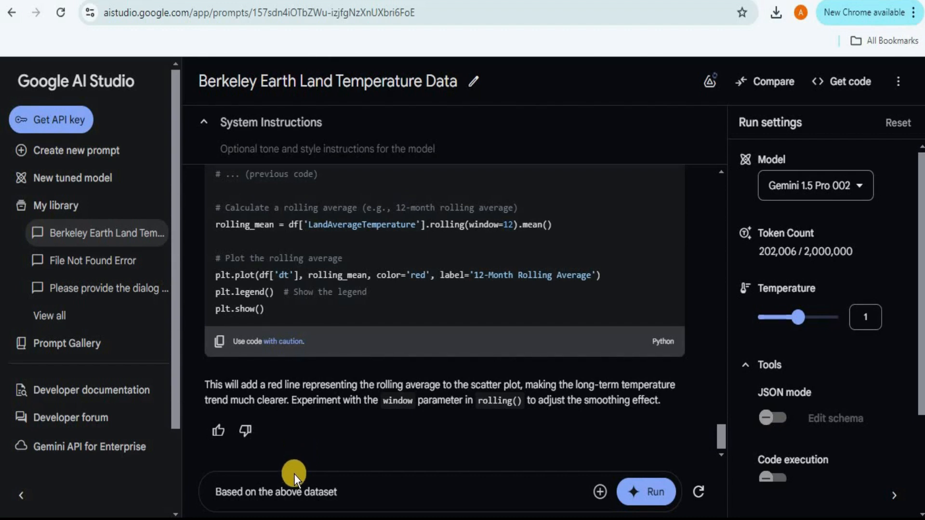
In Google AI Studio, submit a prompt for a scatter plot of LandAndOceanAverageTemperature against Date, points colored on a linear blue-to-red scale with opacity 0.5.
{"action": "left_click", "coordinate": [357, 491]}
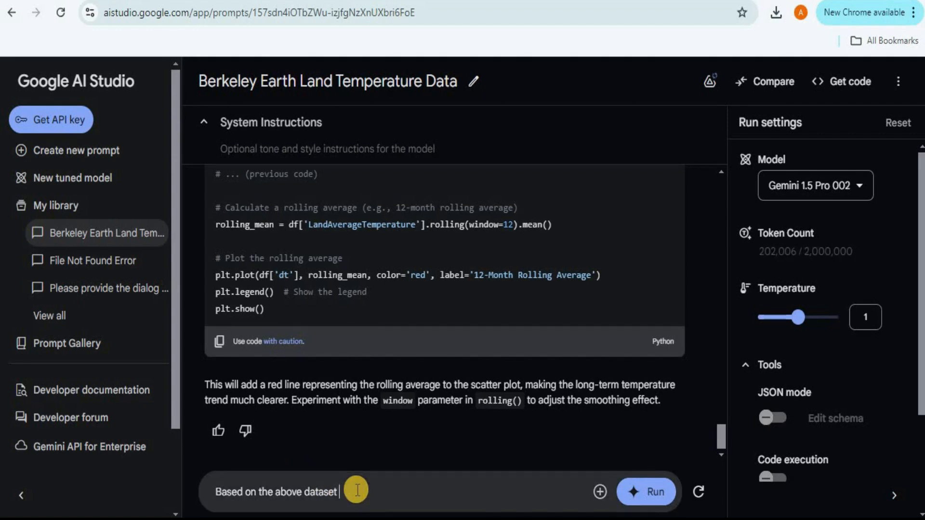
{"action": "key", "text": "ctrl+v"}
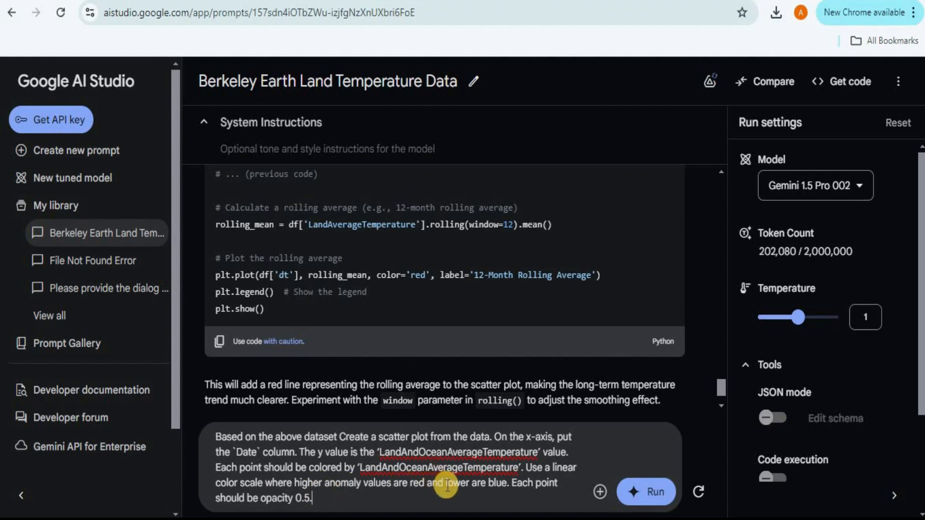
{"action": "double_click", "coordinate": [253, 498]}
{"action": "type", "text": "have"}
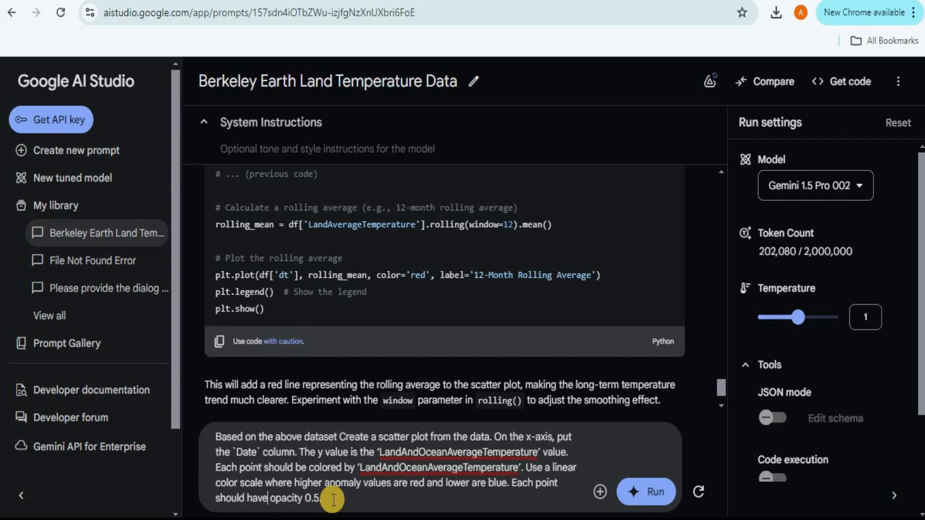
{"action": "left_click", "coordinate": [646, 492]}
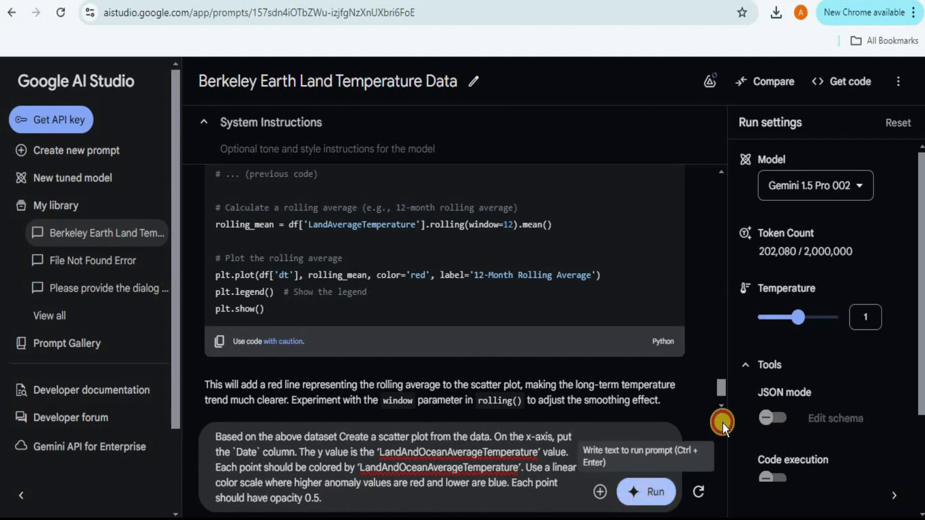
Copy the generated colored scatter plot code and paste it into the empty Colab code cell below the previous plot.
{"action": "mouse_move", "coordinate": [722, 423]}
{"action": "left_mouse_down"}
{"action": "mouse_move", "coordinate": [716, 401]}
{"action": "mouse_move", "coordinate": [721, 422]}
{"action": "left_mouse_up"}
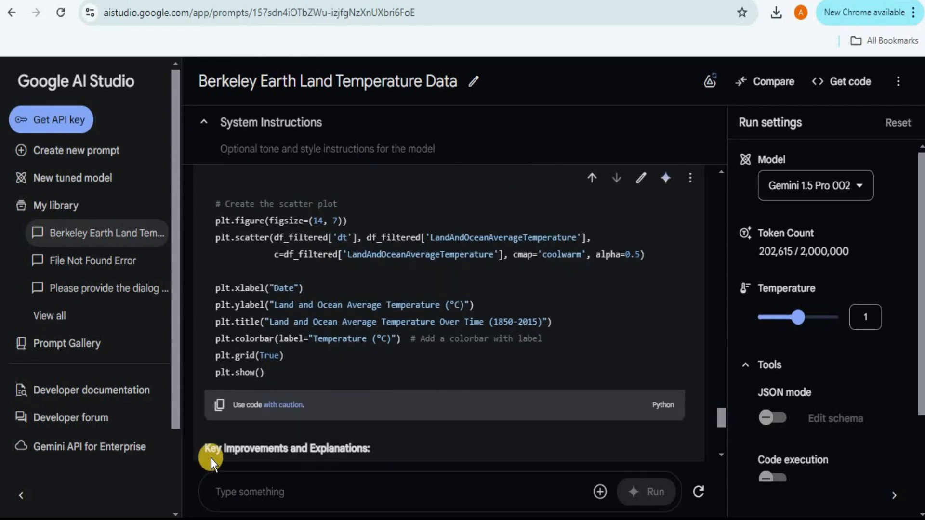
{"action": "left_click", "coordinate": [220, 408]}
{"action": "key", "text": "ctrl+Tab"}
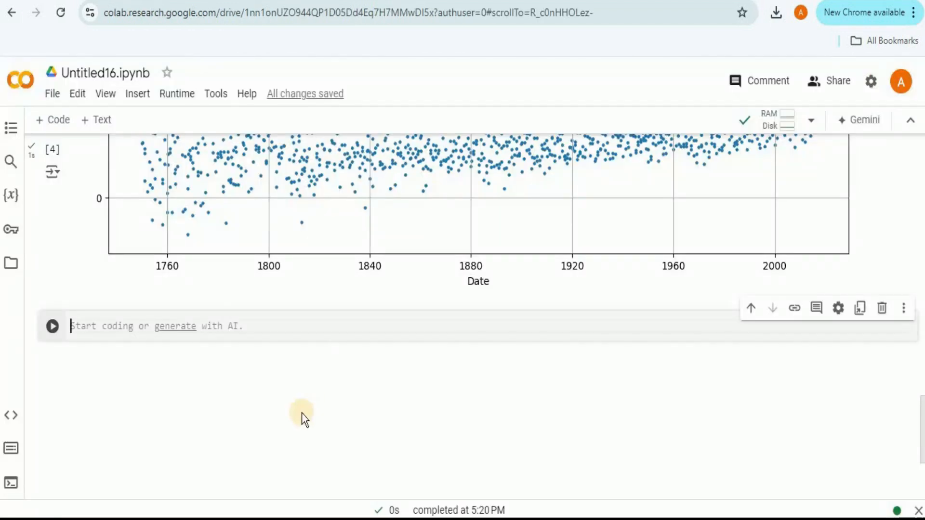
{"action": "left_click", "coordinate": [275, 322]}
{"action": "key", "text": "ctrl+v"}
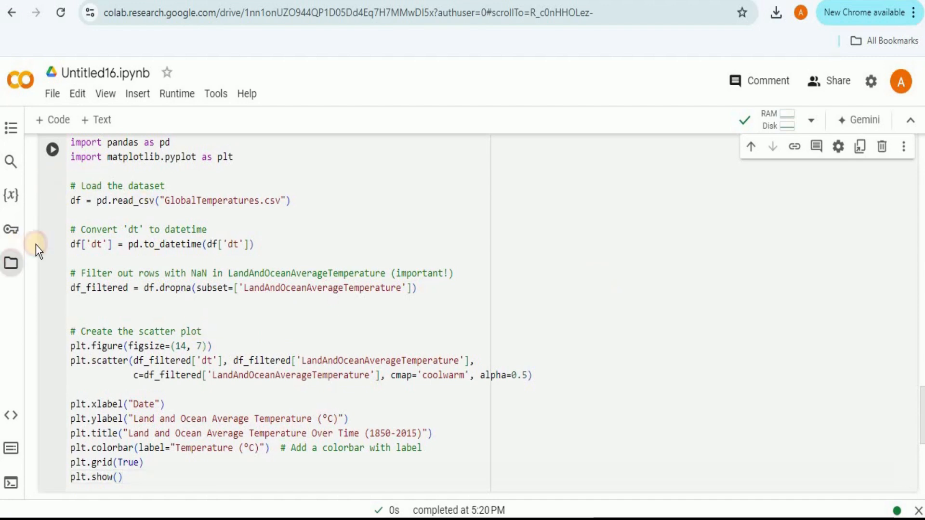
Change the new cell's read_csv path to /content/GlobalTemperatures.csv and run the cell to draw the colored scatter plot.
{"action": "left_click", "coordinate": [11, 262]}
{"action": "left_click", "coordinate": [217, 233]}
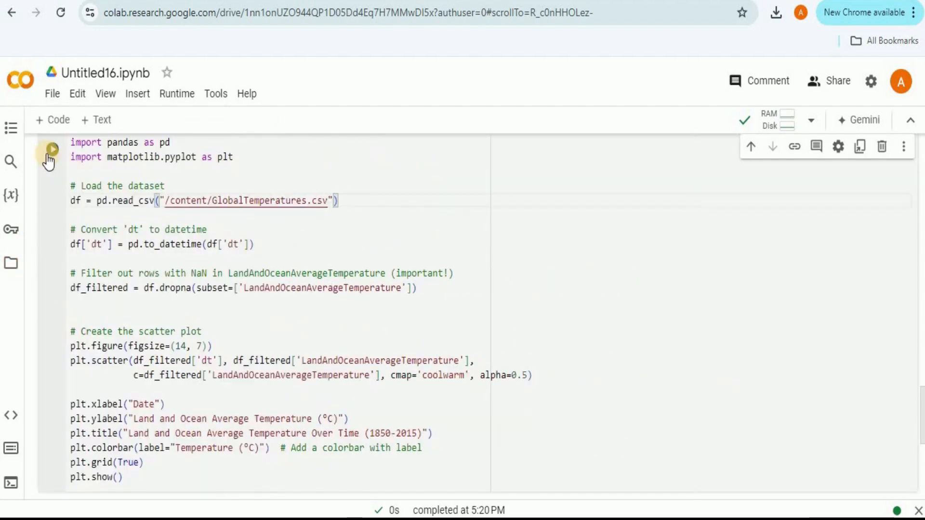
{"action": "left_click", "coordinate": [52, 149]}
{"action": "scroll", "coordinate": [51, 159], "scroll_direction": "down", "scroll_amount": 5}
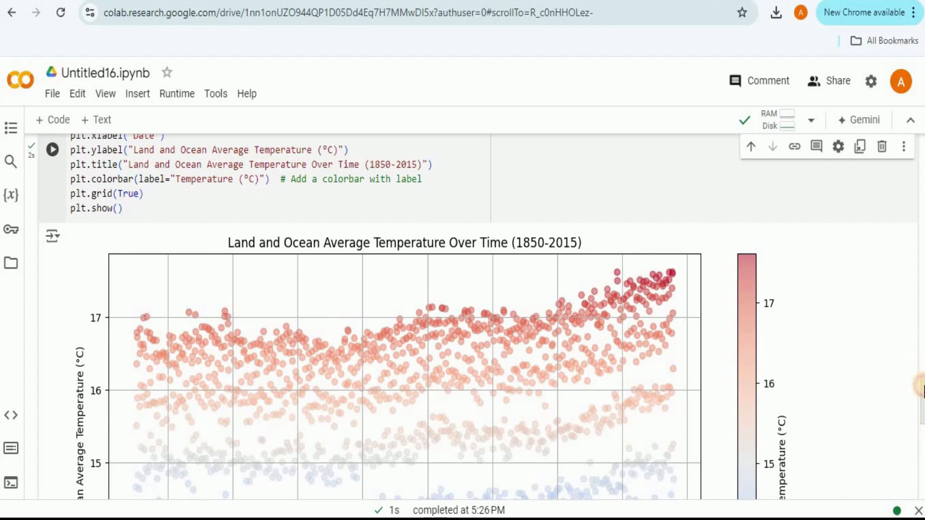
{"action": "scroll", "coordinate": [922, 386], "scroll_direction": "down", "scroll_amount": 1}
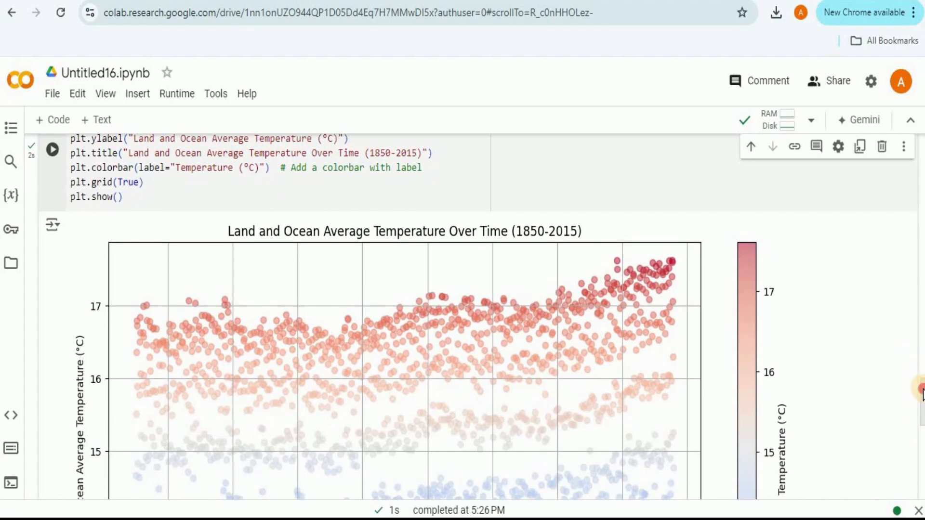
{"action": "scroll", "coordinate": [921, 391], "scroll_direction": "down", "scroll_amount": 4}
{"action": "scroll", "coordinate": [907, 422], "scroll_direction": "down", "scroll_amount": 3}
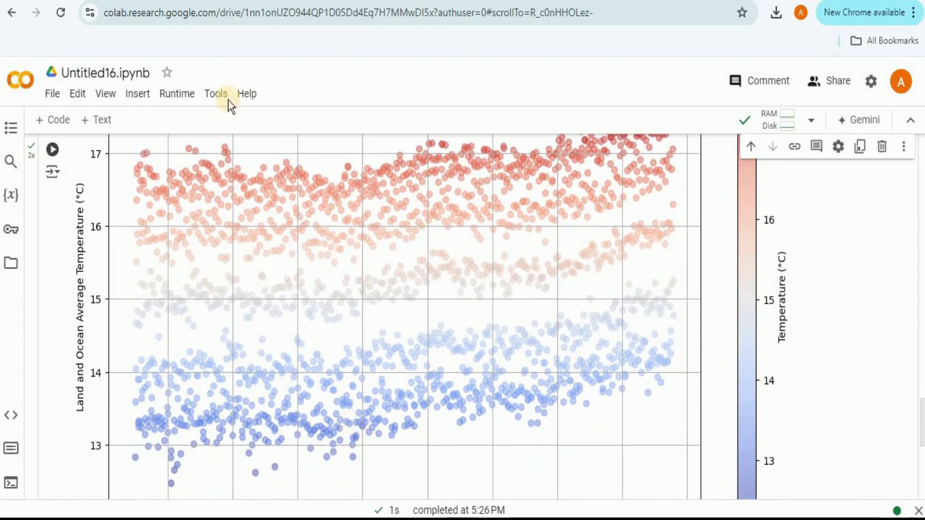
Review the generated code in Google AI Studio, and examine the land and ocean temperature plot in Colab along its date axis.
{"action": "left_click", "coordinate": [250, 1]}
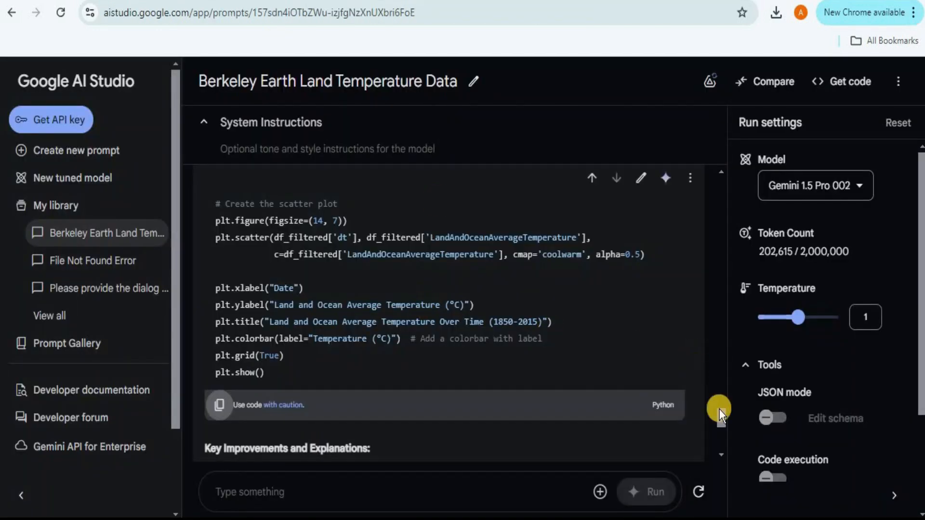
{"action": "scroll", "coordinate": [723, 407], "scroll_direction": "up", "scroll_amount": 10}
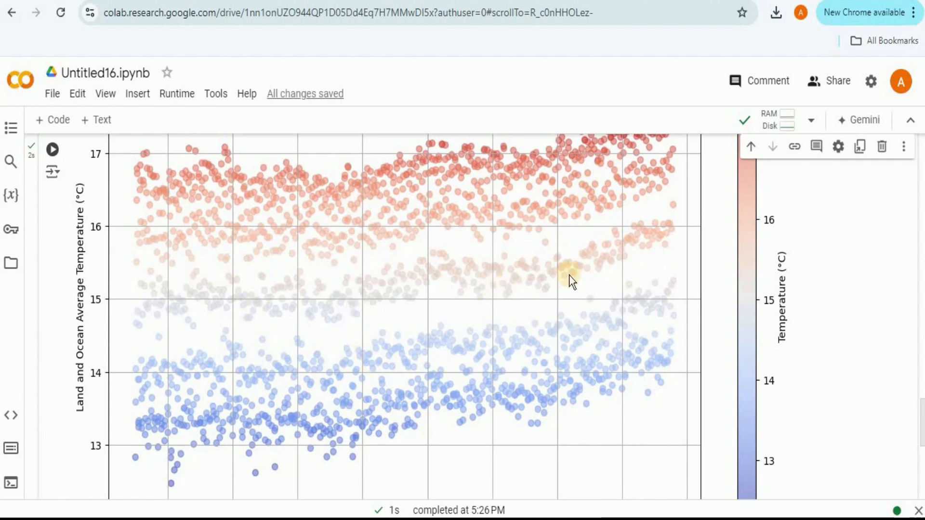
{"action": "left_click_drag", "start_coordinate": [922, 407], "coordinate": [762, 366]}
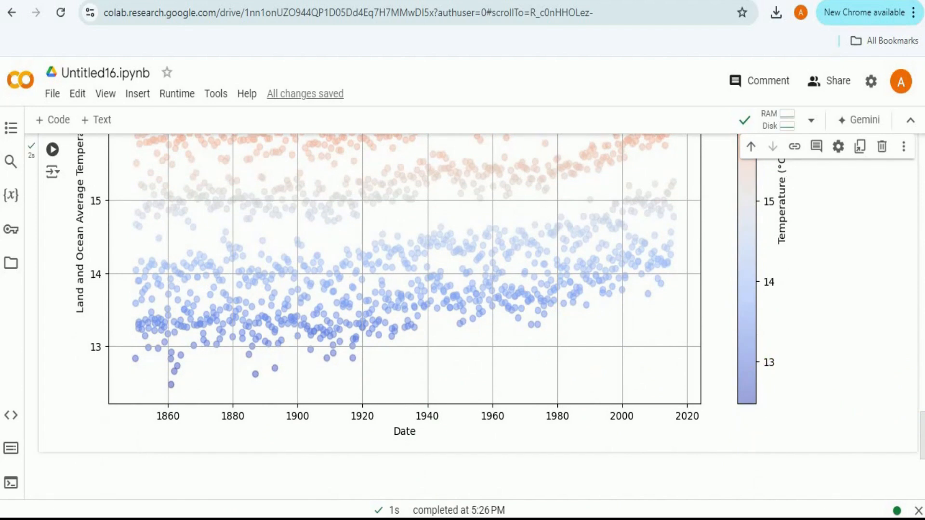
{"action": "mouse_move", "coordinate": [922, 433]}
{"action": "left_mouse_down"}
{"action": "mouse_move", "coordinate": [922, 417]}
{"action": "mouse_move", "coordinate": [922, 427]}
{"action": "left_mouse_up"}
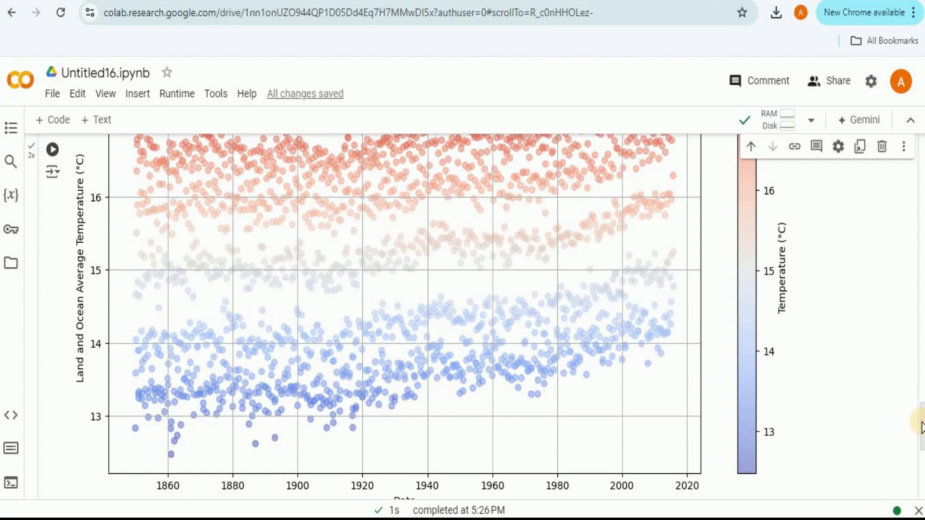
{"action": "left_click_drag", "start_coordinate": [921, 427], "coordinate": [922, 418]}
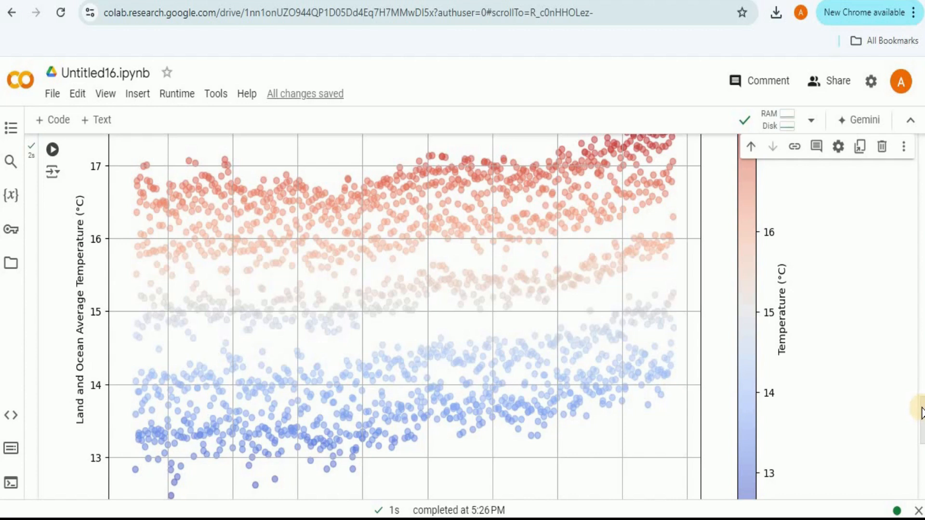
Add an empty code cell below the colored scatter plot and upload GlobalLandTemperaturesByCity.csv from the Desktop to the session files.
{"action": "left_click_drag", "start_coordinate": [922, 415], "coordinate": [869, 442]}
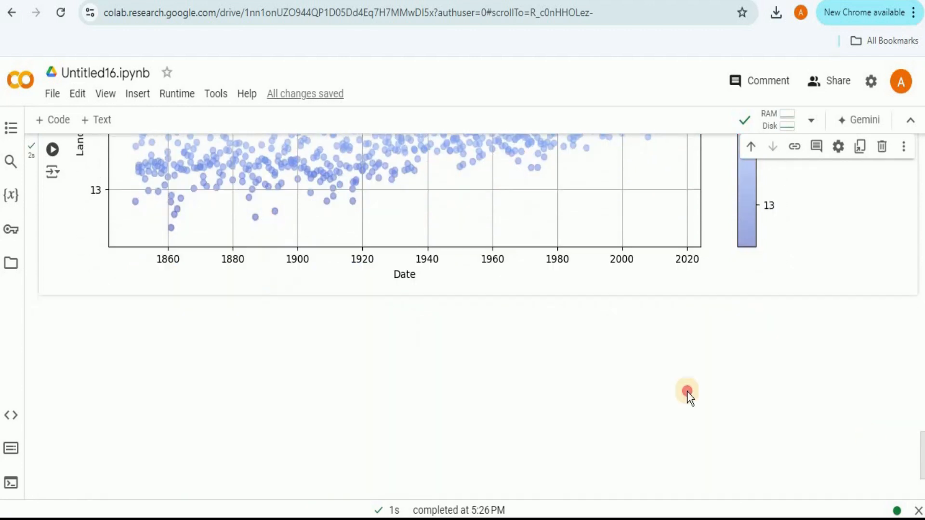
{"action": "left_click", "coordinate": [430, 297]}
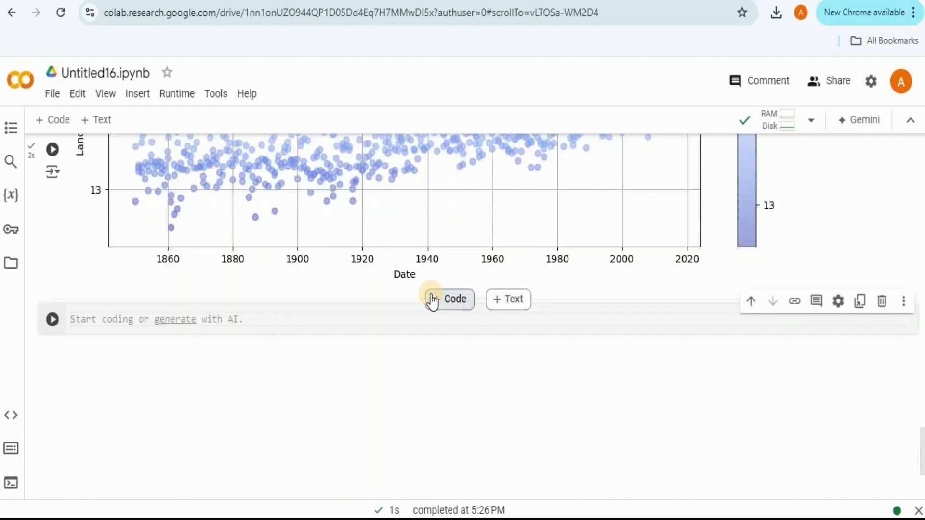
{"action": "left_click", "coordinate": [10, 263]}
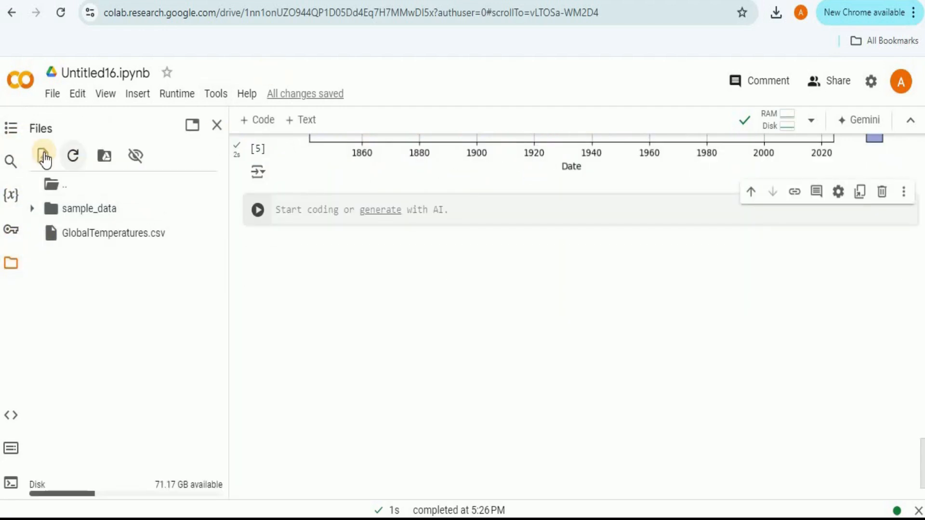
{"action": "left_click", "coordinate": [42, 152]}
{"action": "left_click", "coordinate": [363, 285]}
{"action": "scroll", "coordinate": [363, 285], "scroll_direction": "down", "scroll_amount": 1}
{"action": "left_click", "coordinate": [364, 285]}
{"action": "scroll", "coordinate": [364, 285], "scroll_direction": "down", "scroll_amount": 1}
{"action": "left_click", "coordinate": [363, 285]}
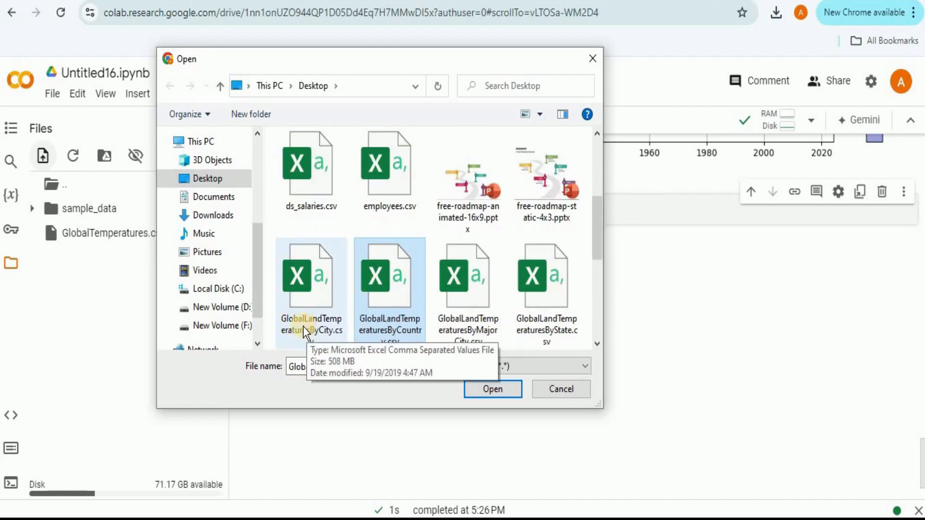
{"action": "left_click", "coordinate": [324, 323]}
{"action": "left_click", "coordinate": [473, 390]}
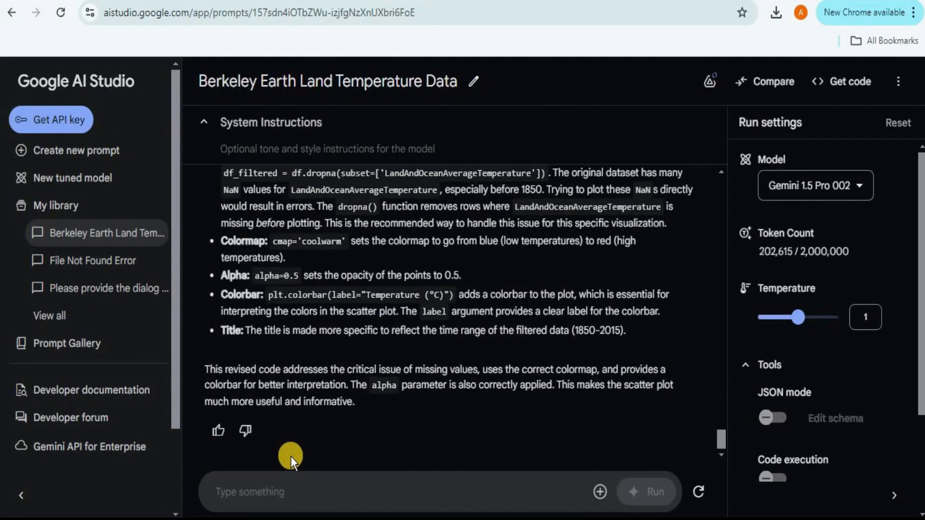
In Google AI Studio, submit a prompt giving the GlobalLandTemperaturesByCity.csv columns: dt, AverateTemperature, AverageTemperatureUncertainty, City, Country, Latitude, Longitude.
{"action": "left_click", "coordinate": [289, 497]}
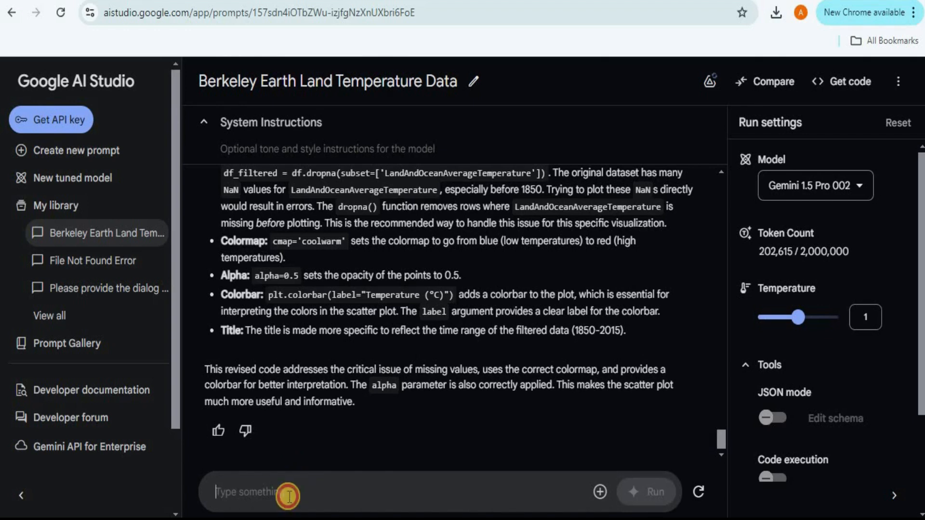
{"action": "type", "text": "Here's the columns for the file GlobalLandTemperaturesByCity.csv: dt, AverateTemperature, AverageTemperatureUncertainty, City, Country, Latitude, Longitude"}
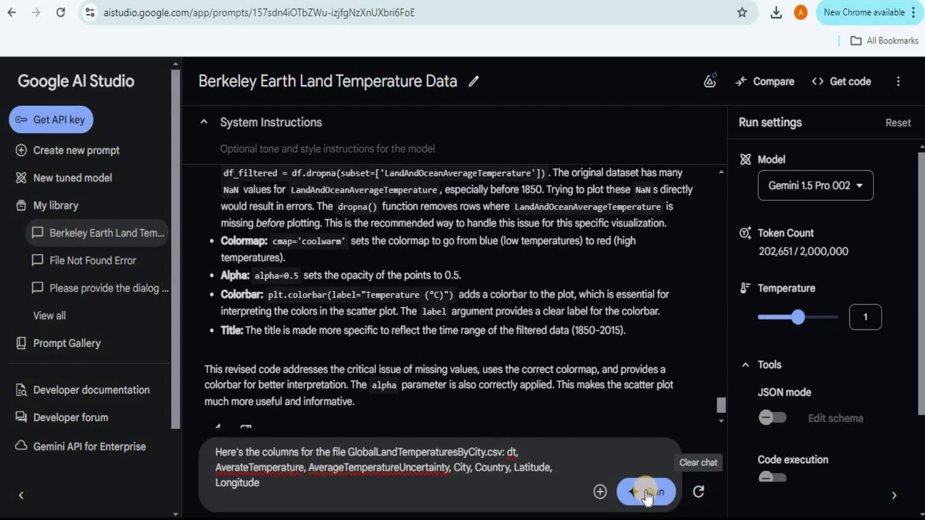
{"action": "left_click", "coordinate": [646, 491]}
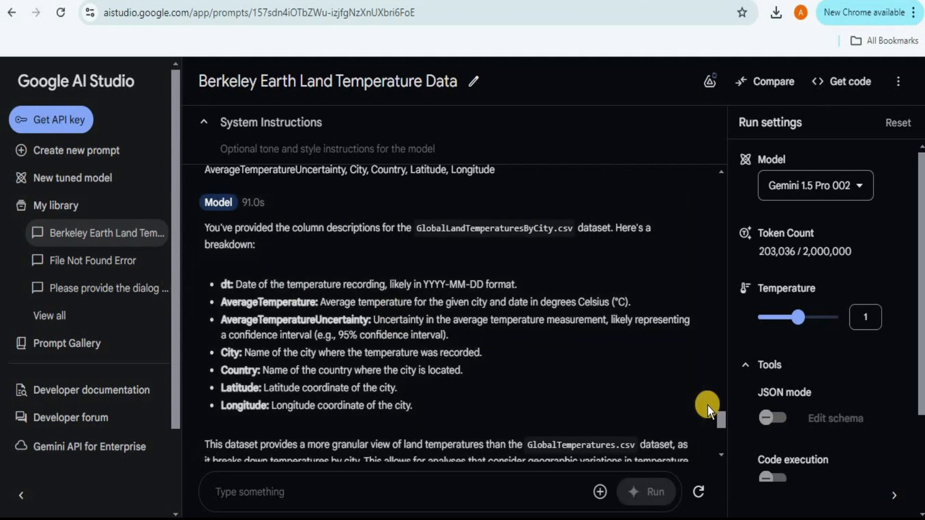
{"action": "left_click_drag", "start_coordinate": [723, 418], "coordinate": [726, 444]}
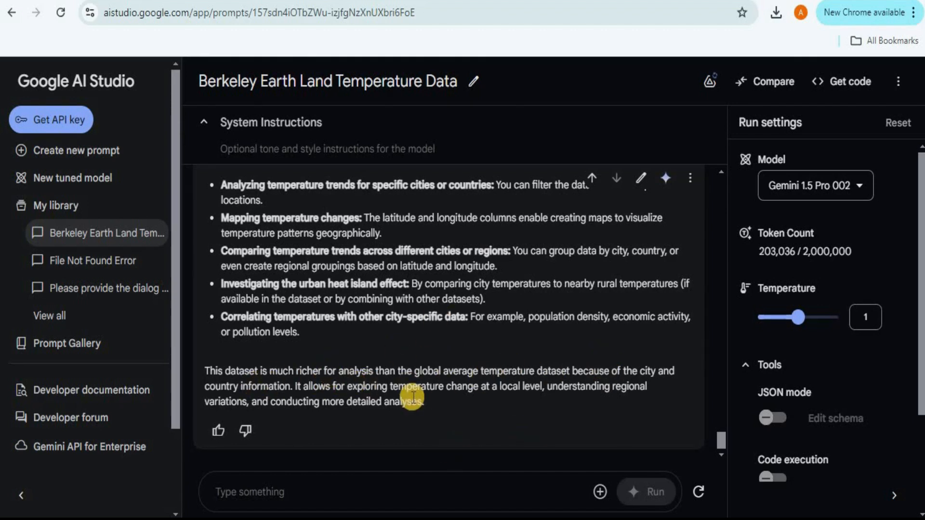
Submit the prompt "Based on the above columns Show a scatter plot of temperature over time, faceted by hemisphere".
{"action": "left_click", "coordinate": [210, 487]}
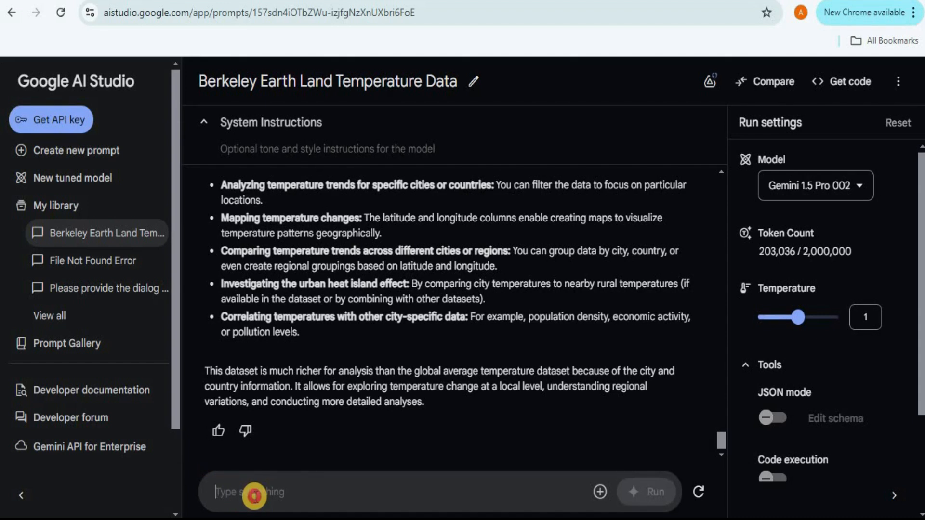
{"action": "key", "text": "ctrl+v"}
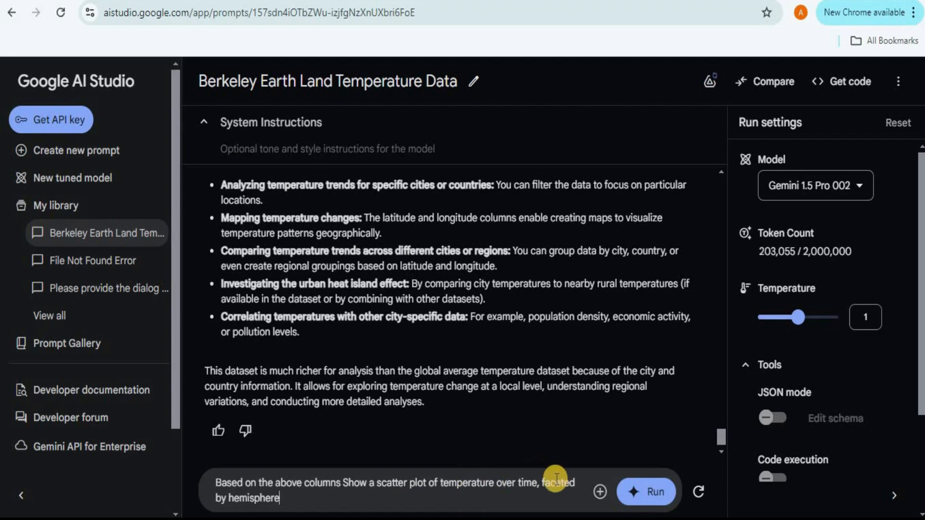
{"action": "left_click", "coordinate": [651, 493]}
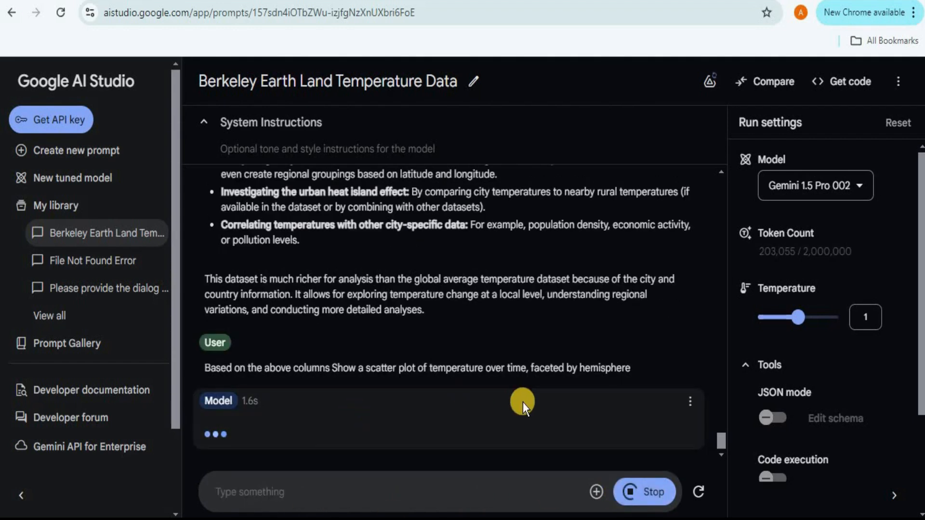
Copy the generated hemisphere-faceted scatter plot code and paste it into the empty Colab code cell.
{"action": "left_click_drag", "start_coordinate": [720, 440], "coordinate": [734, 420]}
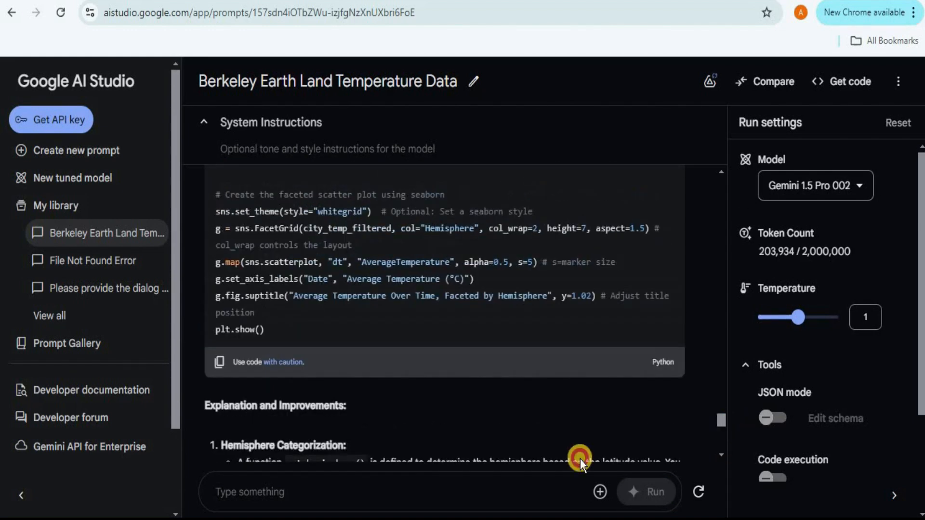
{"action": "left_click", "coordinate": [222, 364]}
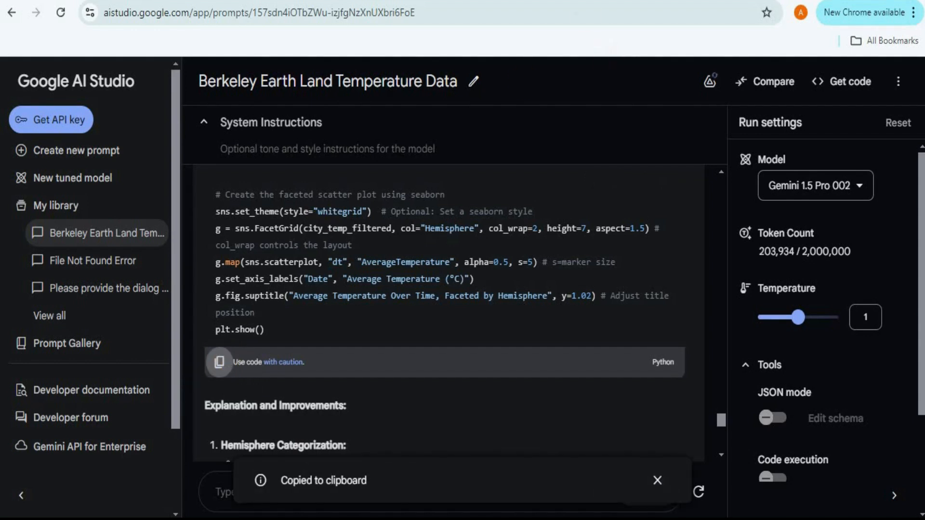
{"action": "left_click", "coordinate": [603, 1]}
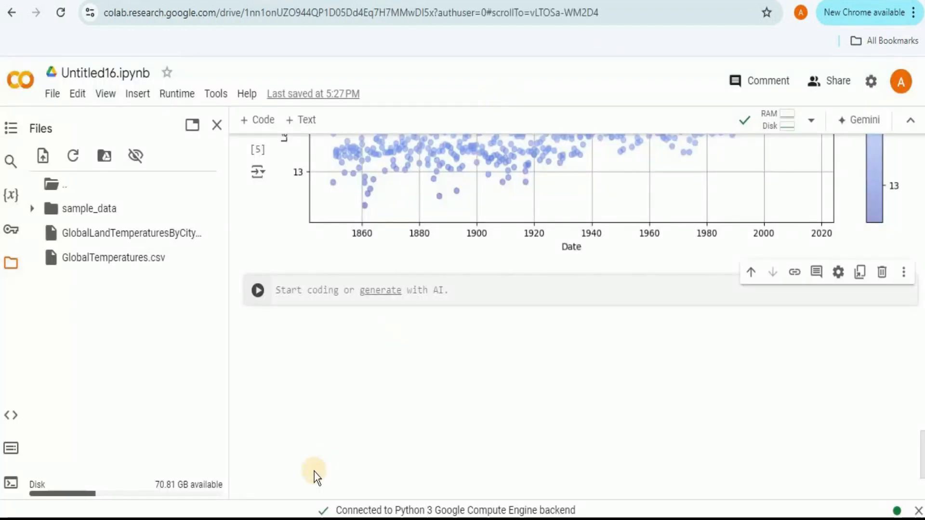
{"action": "left_click", "coordinate": [475, 291]}
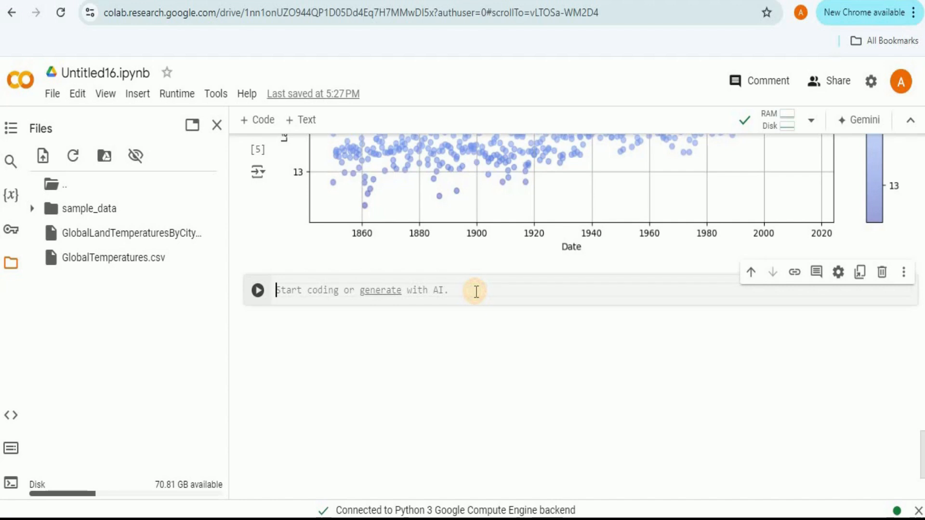
{"action": "key", "text": "ctrl+v"}
Copy the uploaded city file's path and set the pasted code's read_csv argument to '/content/GlobalLandTemperaturesByCity.csv'.
{"action": "left_click", "coordinate": [450, 238]}
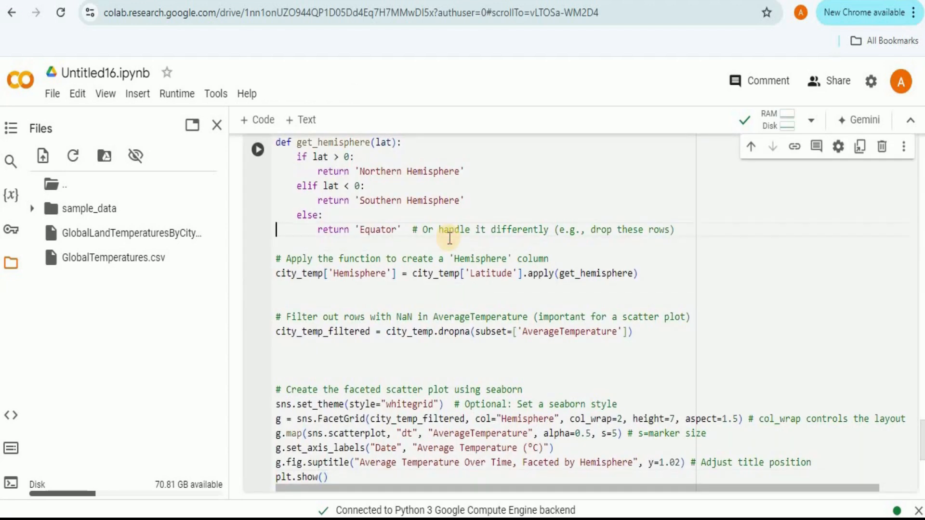
{"action": "scroll", "coordinate": [450, 238], "scroll_direction": "up", "scroll_amount": 4}
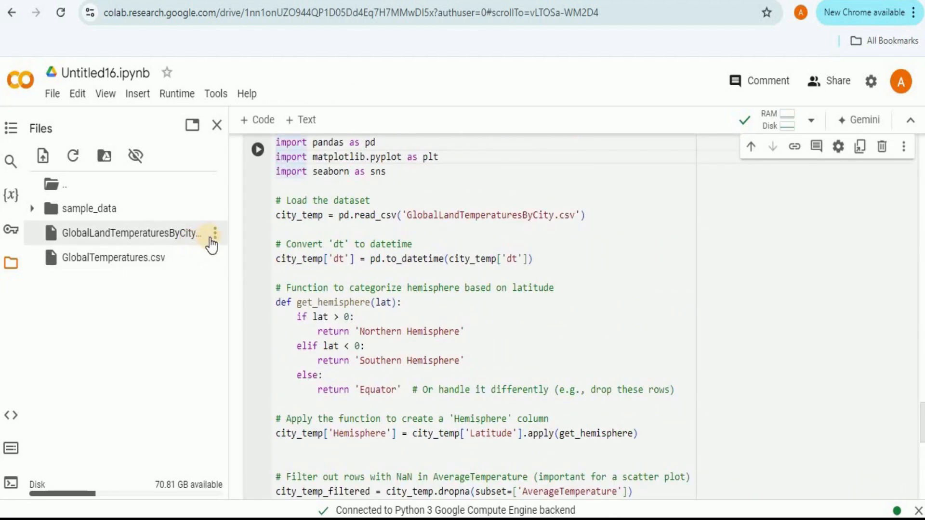
{"action": "left_click", "coordinate": [214, 236]}
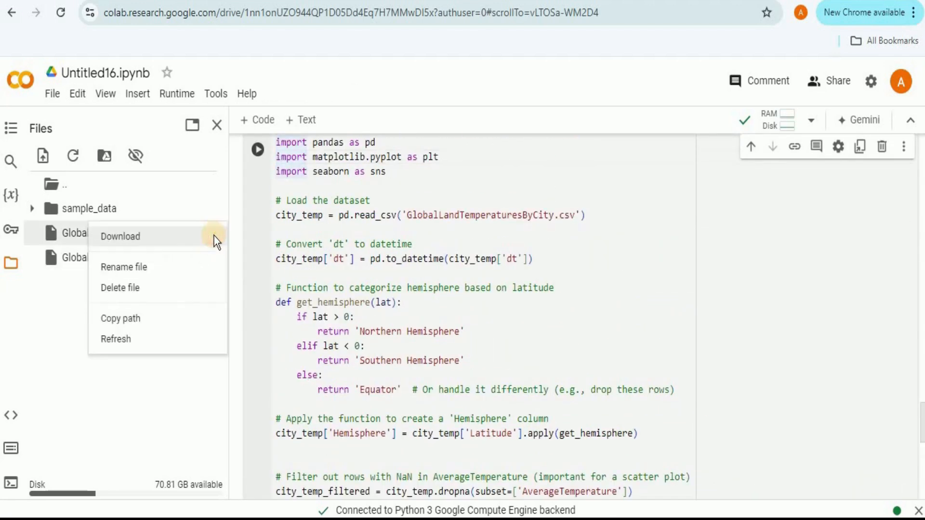
{"action": "left_click", "coordinate": [141, 321]}
{"action": "left_click_drag", "start_coordinate": [407, 216], "coordinate": [577, 215]}
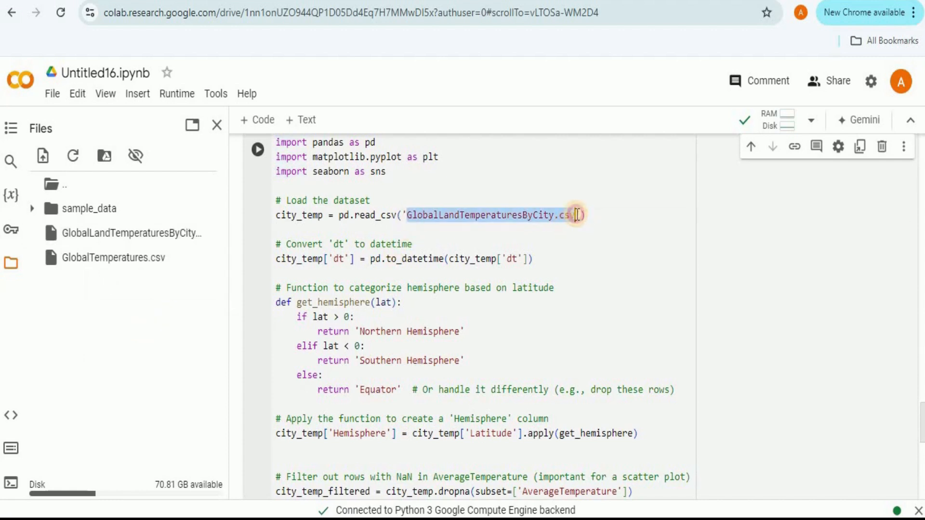
{"action": "key", "text": "ctrl+v"}
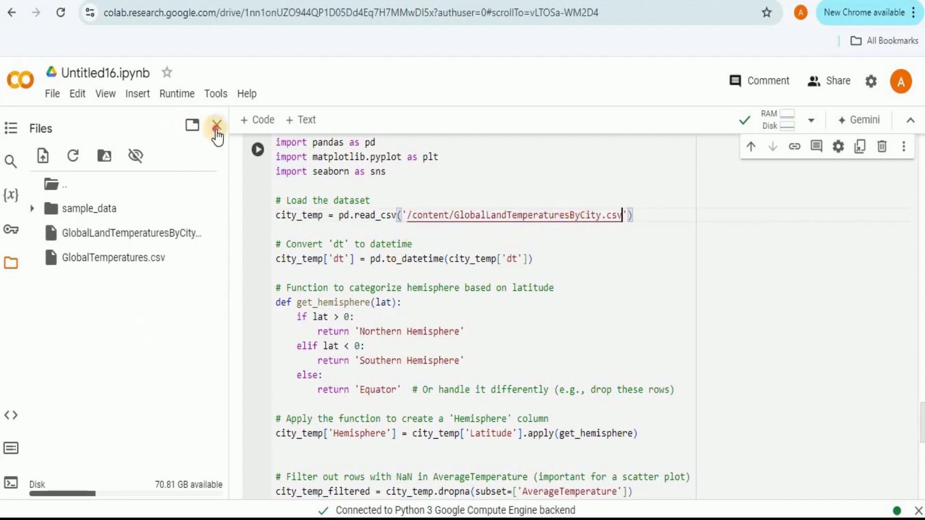
Close the file browser, run the hemisphere scatter plot cell, and review its code and faceted plots.
{"action": "left_click", "coordinate": [217, 125]}
{"action": "left_click", "coordinate": [53, 150]}
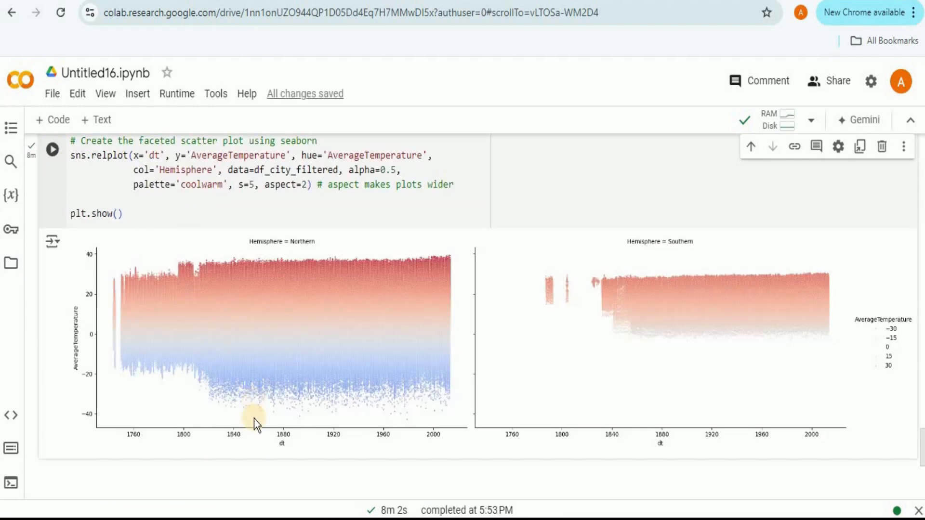
{"action": "mouse_move", "coordinate": [384, 511]}
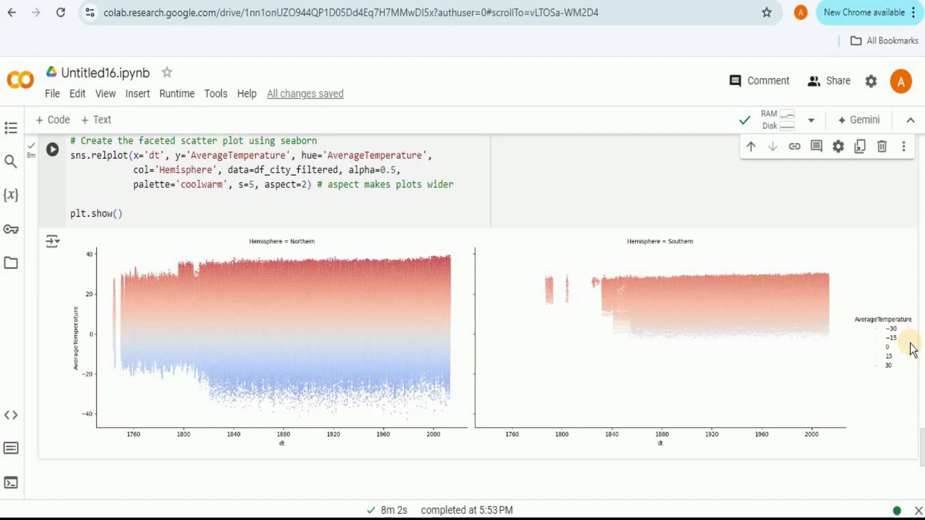
{"action": "left_click_drag", "start_coordinate": [921, 462], "coordinate": [919, 444]}
{"action": "scroll", "coordinate": [915, 440], "scroll_direction": "up", "scroll_amount": 3}
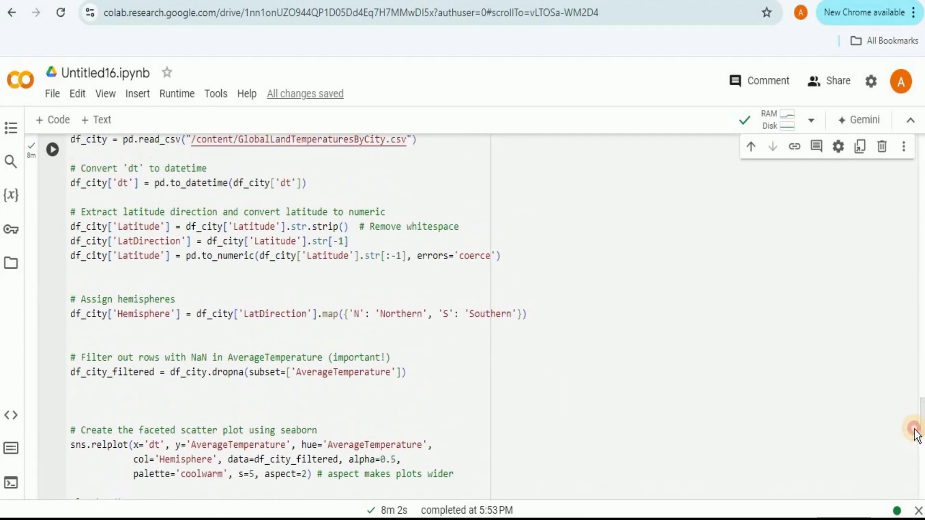
{"action": "scroll", "coordinate": [915, 439], "scroll_direction": "down", "scroll_amount": 3}
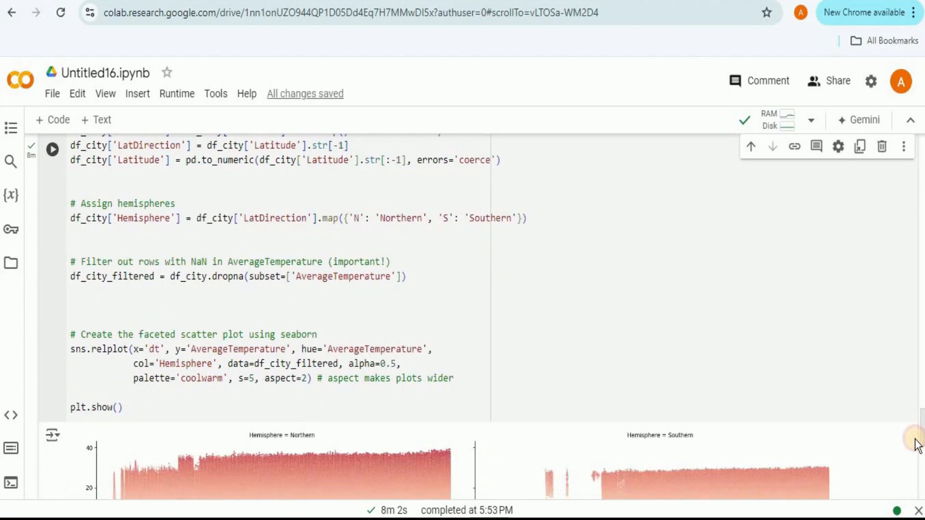
{"action": "left_click_drag", "start_coordinate": [921, 425], "coordinate": [920, 445]}
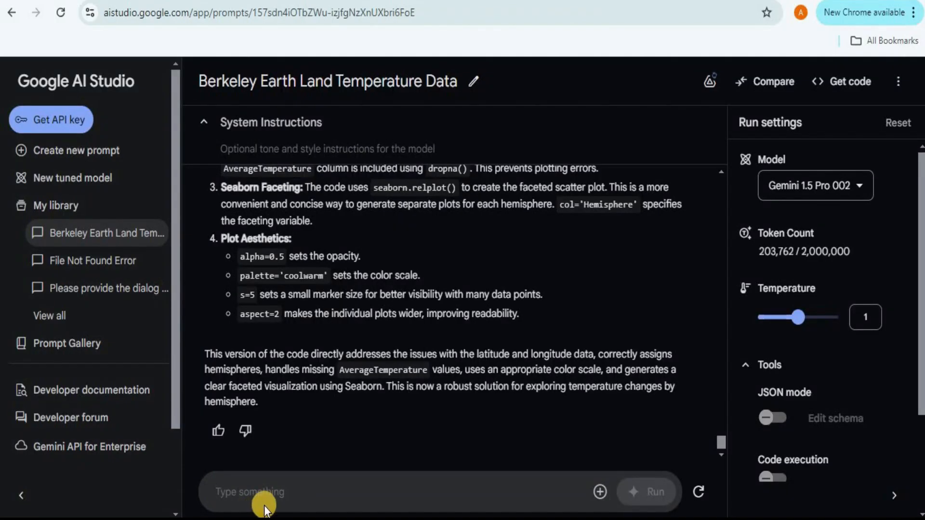
In Google AI Studio, submit the prompt "Based on the above data What's the average temperature for each decade?".
{"action": "left_click", "coordinate": [258, 497]}
{"action": "key", "text": "ctrl+v"}
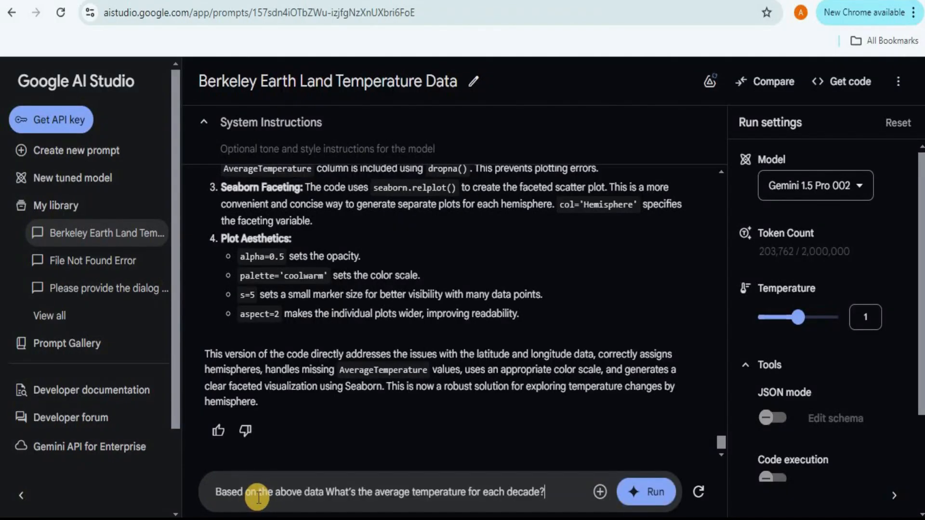
{"action": "left_click", "coordinate": [645, 501]}
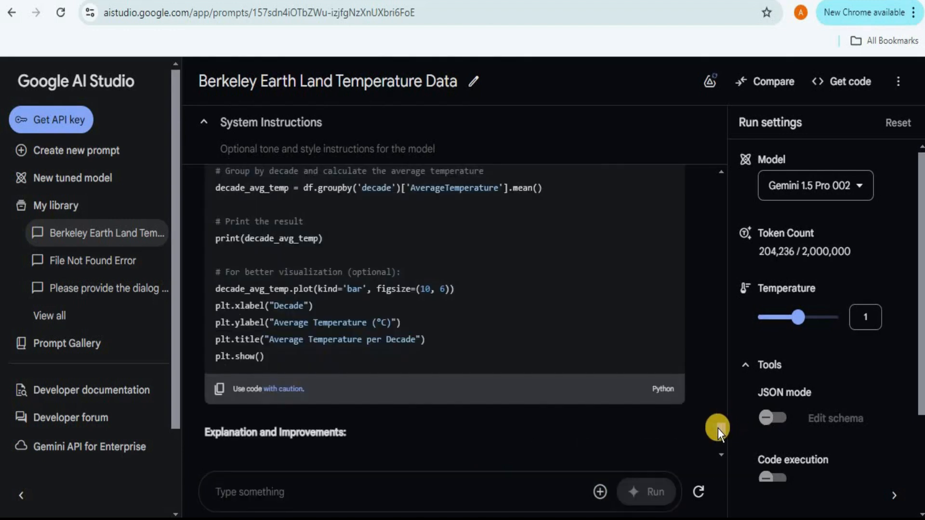
Copy the generated decade-average code and paste it into a new Colab code cell below the hemisphere plots.
{"action": "scroll", "coordinate": [718, 424], "scroll_direction": "up", "scroll_amount": 8}
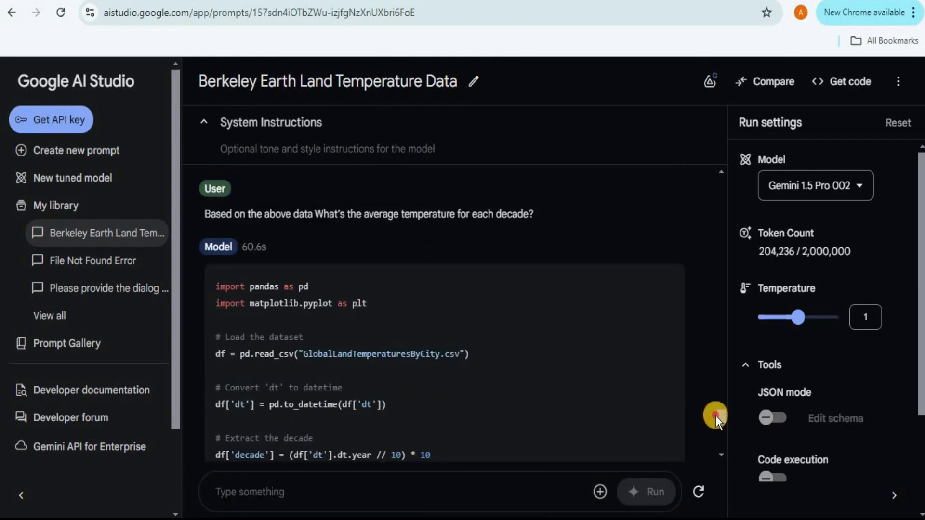
{"action": "scroll", "coordinate": [715, 424], "scroll_direction": "down", "scroll_amount": 10}
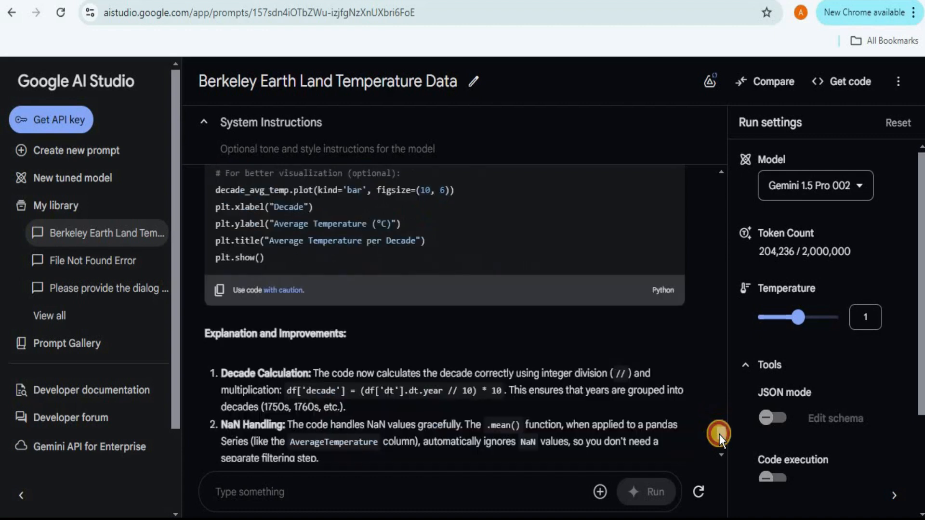
{"action": "scroll", "coordinate": [719, 434], "scroll_direction": "up", "scroll_amount": 2}
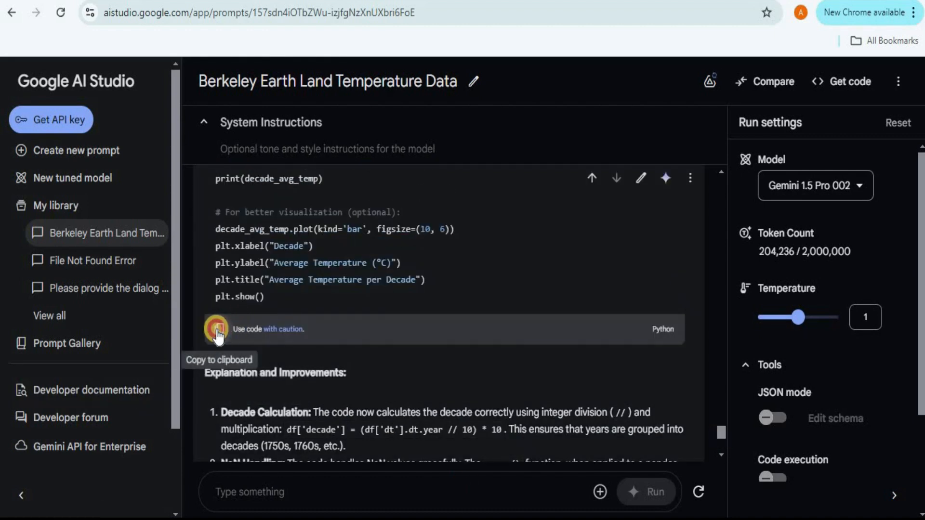
{"action": "left_click", "coordinate": [220, 329]}
{"action": "left_click", "coordinate": [556, 1]}
{"action": "left_click", "coordinate": [450, 443]}
{"action": "left_click", "coordinate": [338, 456]}
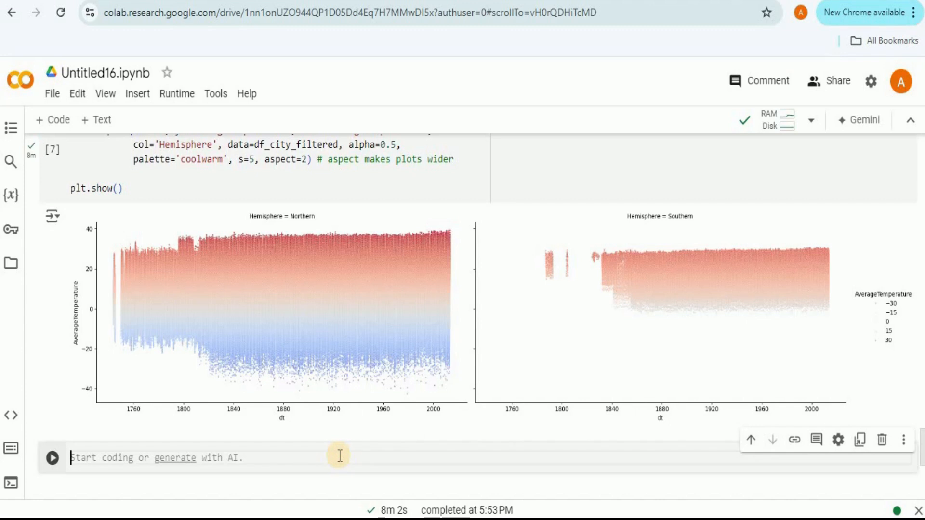
{"action": "key", "text": "ctrl+v"}
Replace GlobalLandTemperaturesByCity.csv in the decade code's read_csv call with the uploaded file's path and run the cell.
{"action": "left_click", "coordinate": [165, 186]}
{"action": "double_click", "coordinate": [11, 263]}
{"action": "left_click_drag", "start_coordinate": [165, 186], "coordinate": [336, 187]}
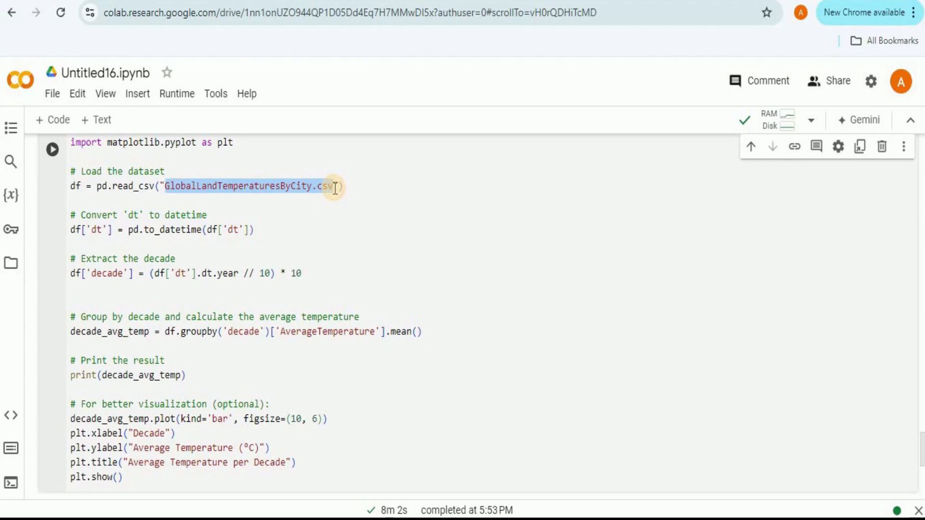
{"action": "key", "text": "ctrl+v"}
{"action": "left_click", "coordinate": [53, 149]}
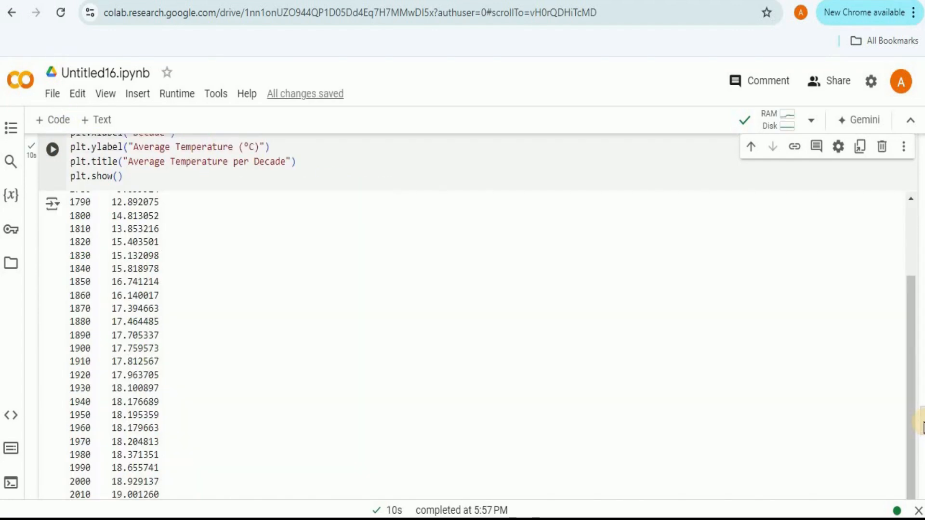
Examine the printed average temperatures for each decade and the Average Temperature per Decade bar chart.
{"action": "left_click_drag", "start_coordinate": [911, 402], "coordinate": [903, 331]}
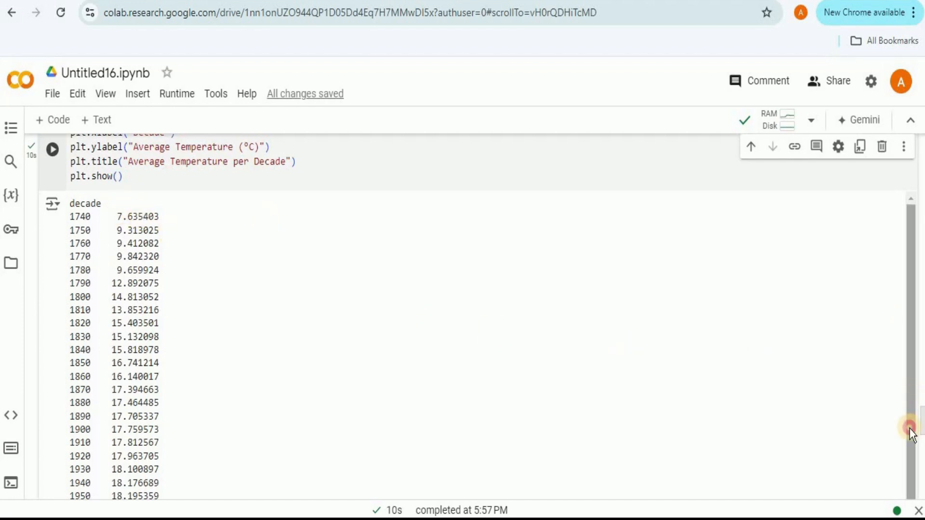
{"action": "scroll", "coordinate": [909, 428], "scroll_direction": "down", "scroll_amount": 3}
{"action": "scroll", "coordinate": [921, 430], "scroll_direction": "down", "scroll_amount": 7}
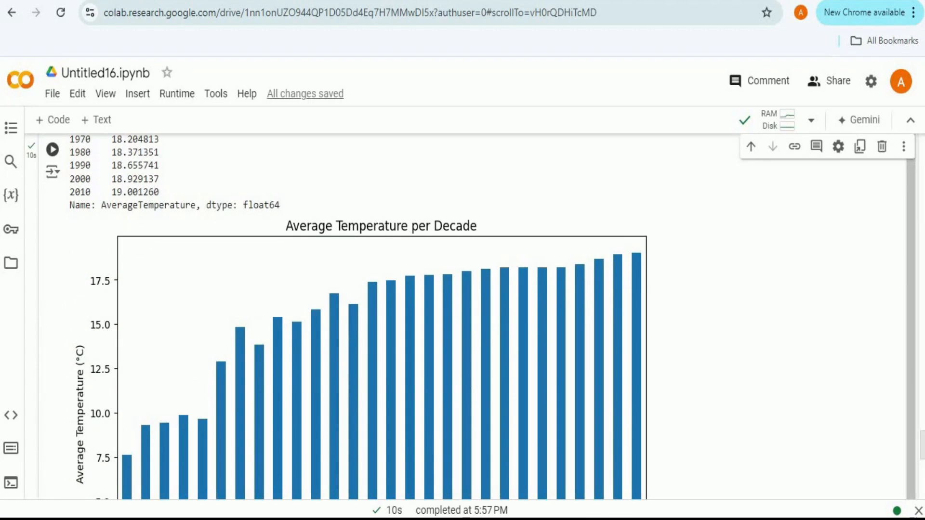
{"action": "scroll", "coordinate": [921, 448], "scroll_direction": "down", "scroll_amount": 2}
{"action": "scroll", "coordinate": [921, 448], "scroll_direction": "up", "scroll_amount": 2}
{"action": "scroll", "coordinate": [477, 457], "scroll_direction": "down", "scroll_amount": 2}
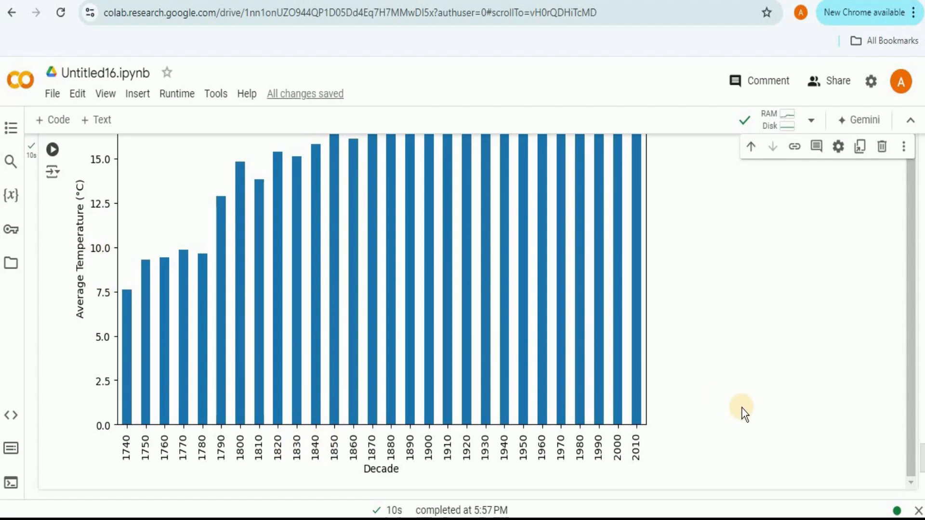
{"action": "scroll", "coordinate": [919, 448], "scroll_direction": "up", "scroll_amount": 4}
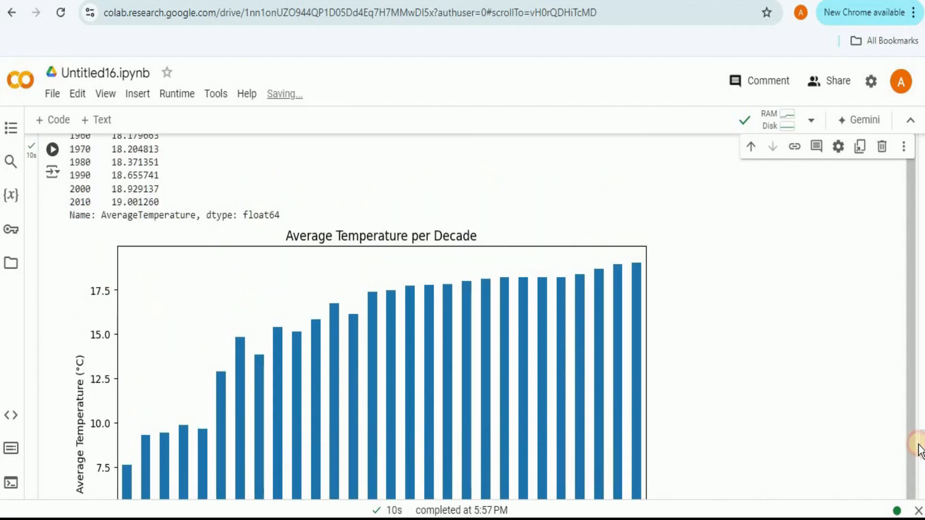
Review the decade-average prompt in Google AI Studio and compare it with the 1990 value and bar chart in Colab.
{"action": "key", "text": "ctrl+Tab"}
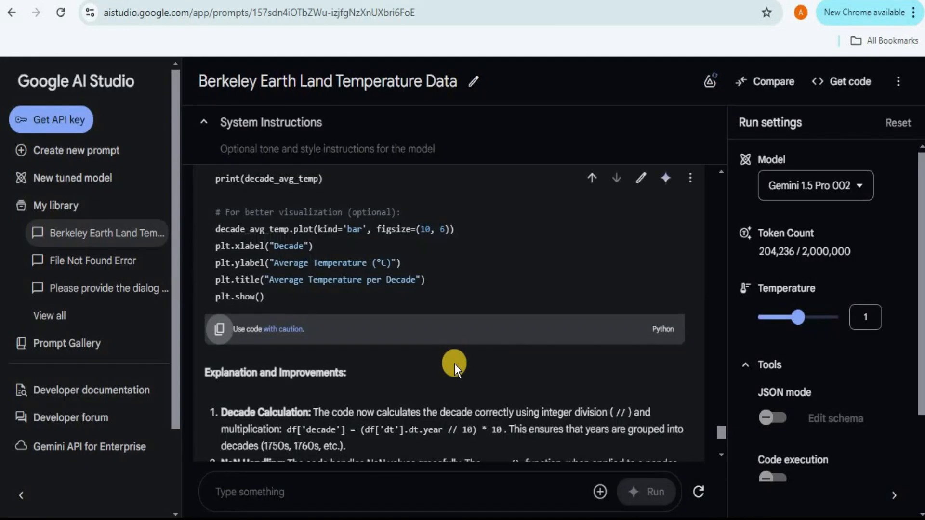
{"action": "scroll", "coordinate": [577, 256], "scroll_direction": "up", "scroll_amount": 1}
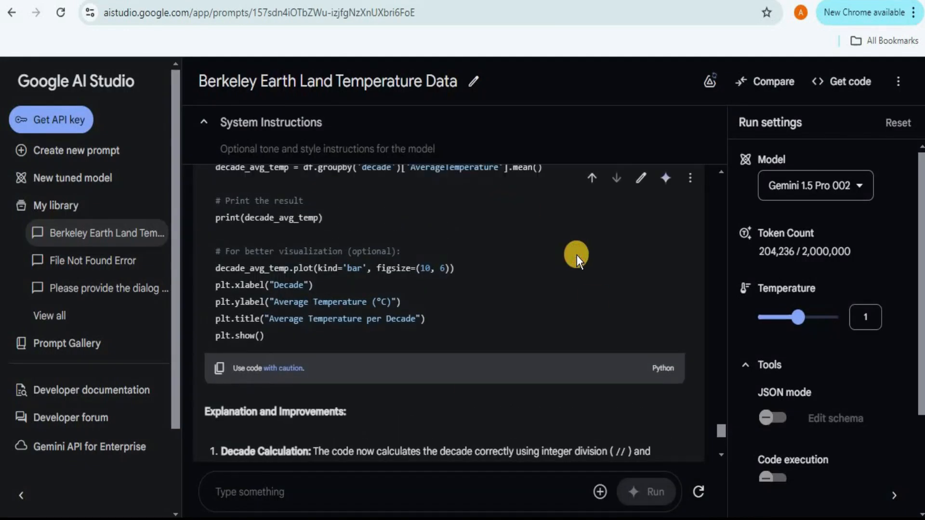
{"action": "scroll", "coordinate": [577, 256], "scroll_direction": "up", "scroll_amount": 8}
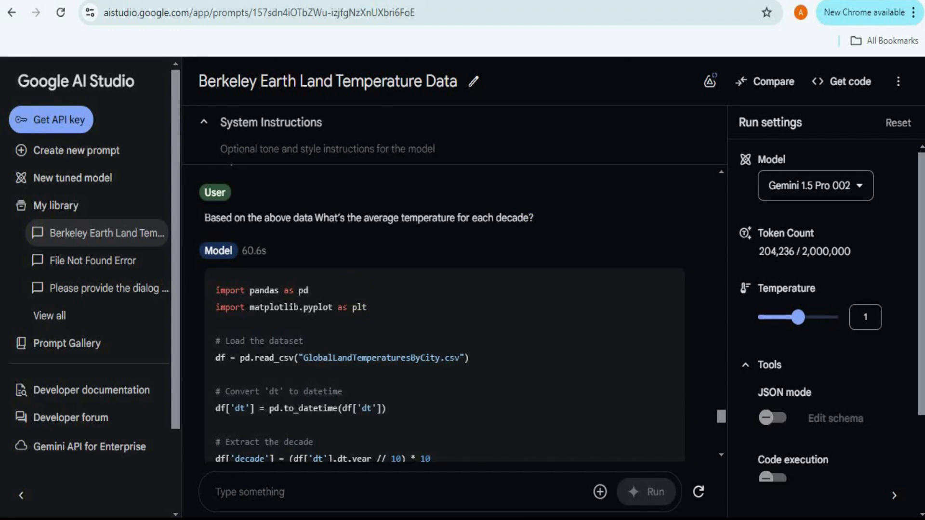
{"action": "key", "text": "ctrl+Tab"}
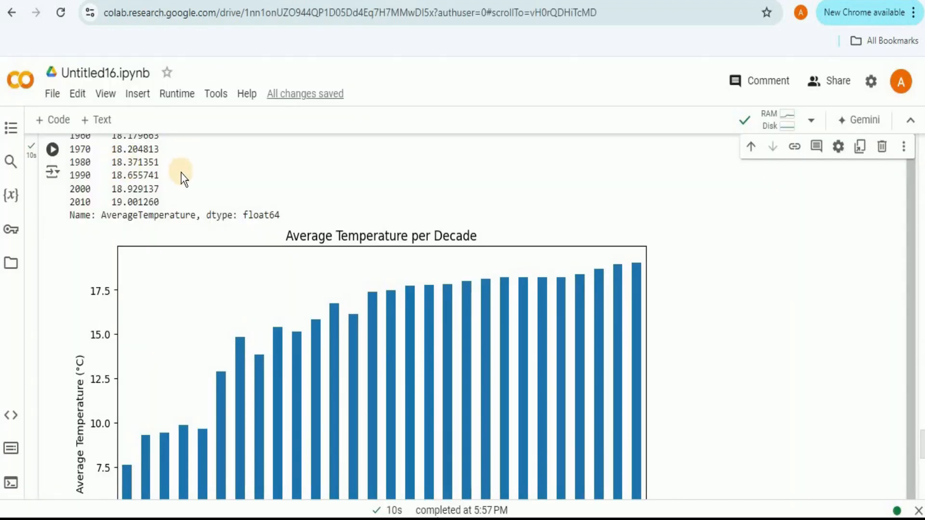
{"action": "double_click", "coordinate": [137, 175]}
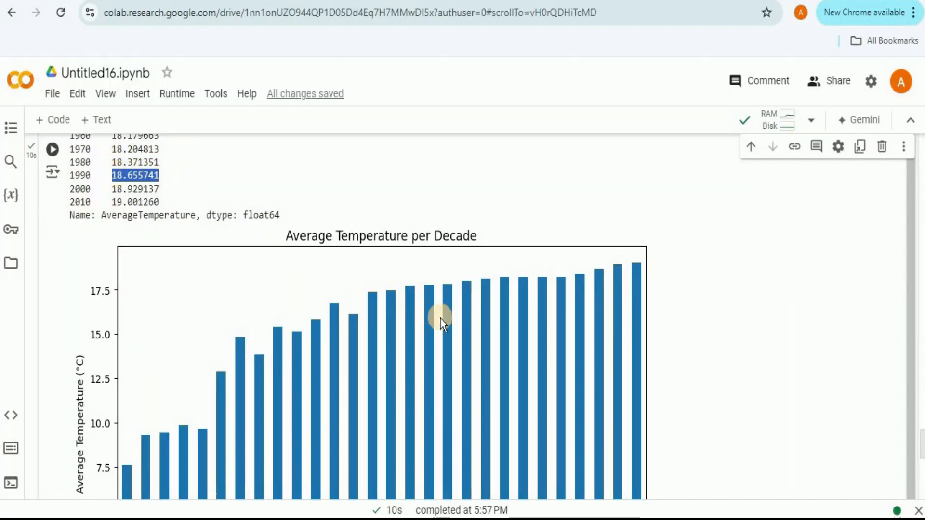
{"action": "scroll", "coordinate": [441, 323], "scroll_direction": "down", "scroll_amount": 5}
{"action": "scroll", "coordinate": [441, 323], "scroll_direction": "up", "scroll_amount": 3}
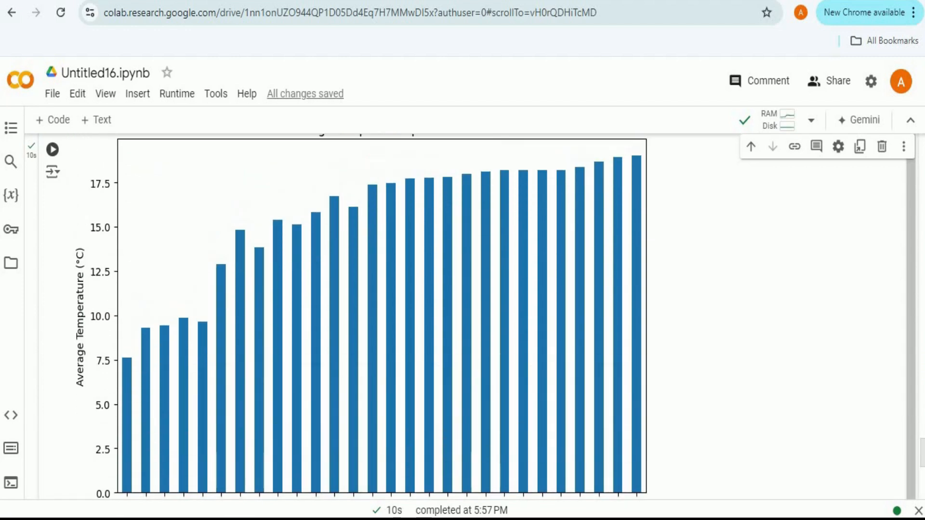